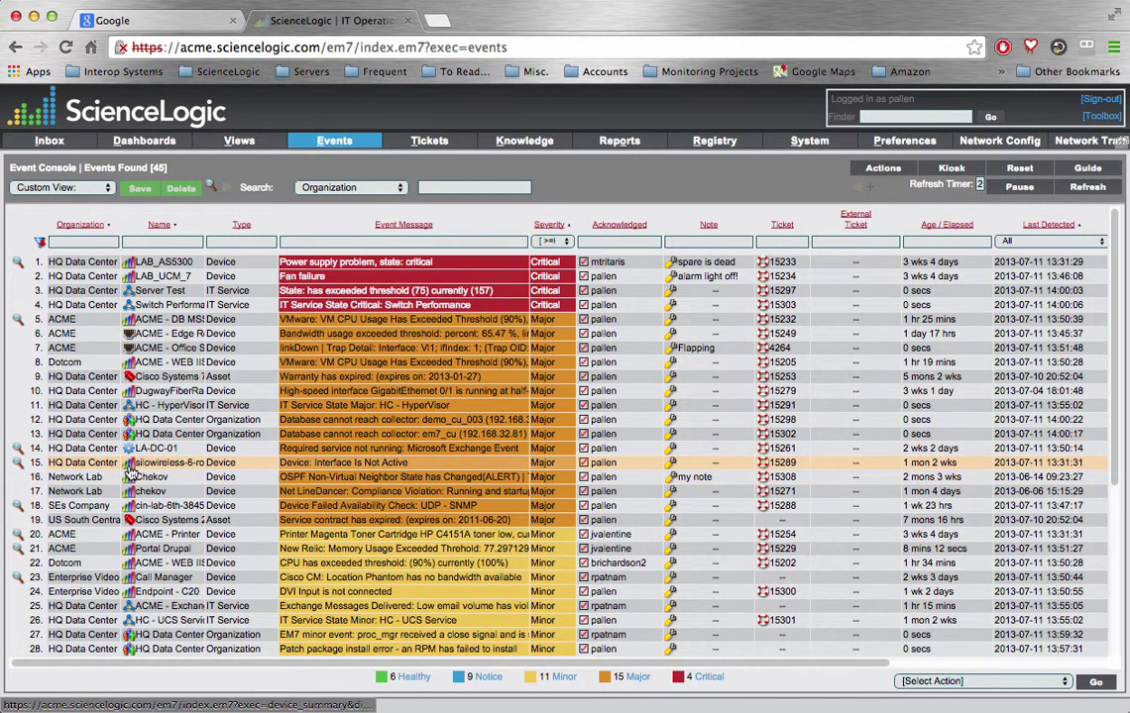
# View and close the row 15 device summary, then go to the System section
pyautogui.click(129, 465)
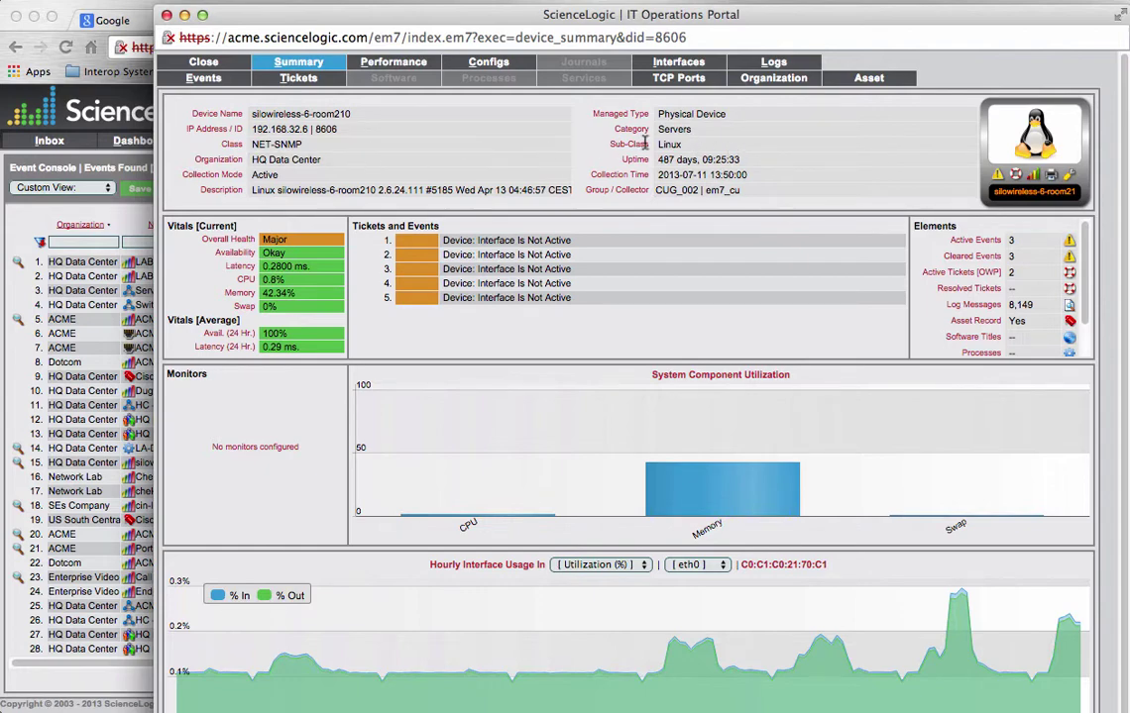
pyautogui.click(206, 64)
pyautogui.click(803, 144)
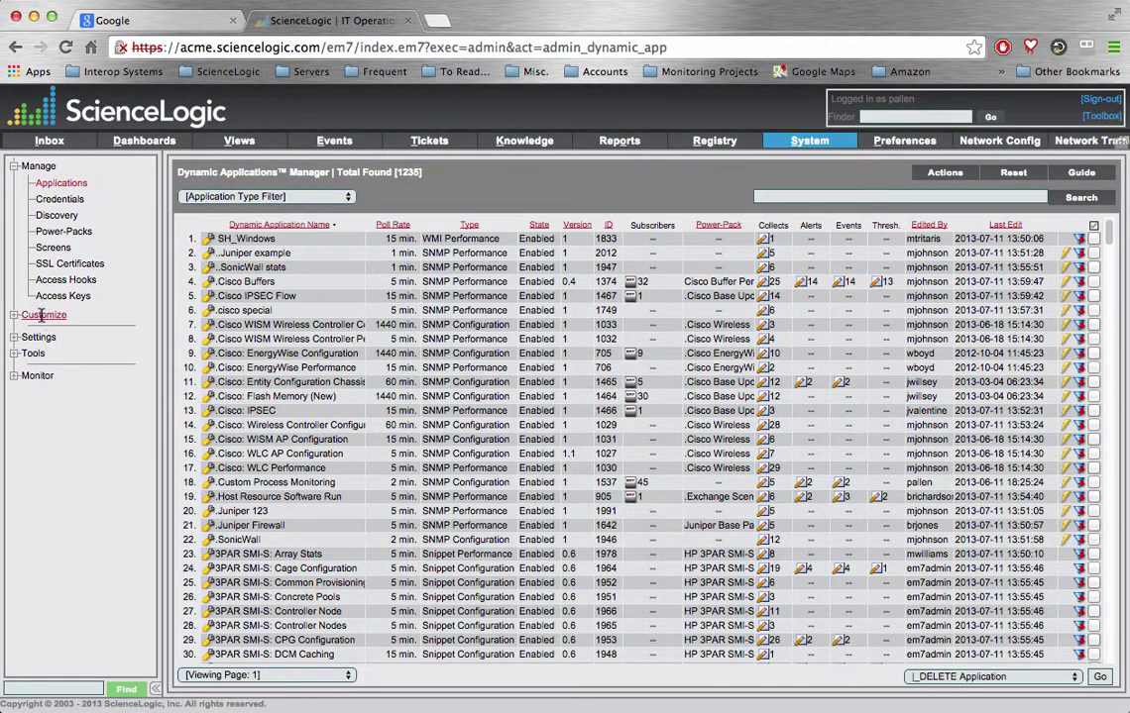
# Under Customize > Device Classes, edit the 3Com 2000 Terminal Server class and launch its icon library
pyautogui.click(42, 315)
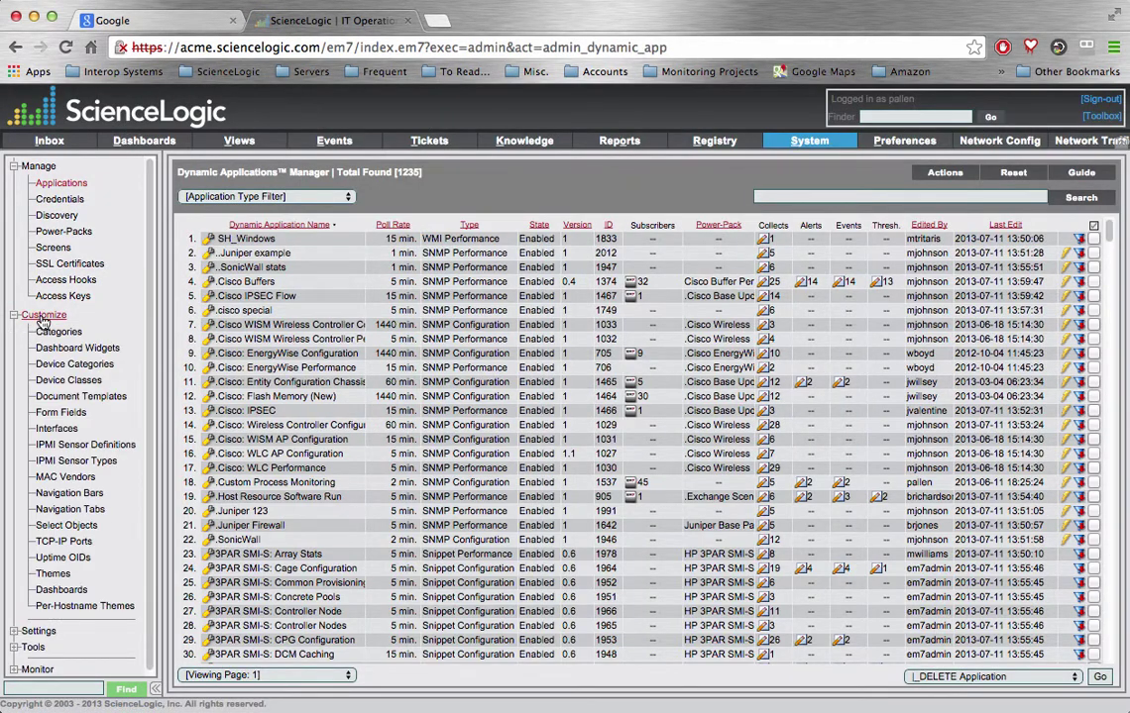
pyautogui.click(45, 383)
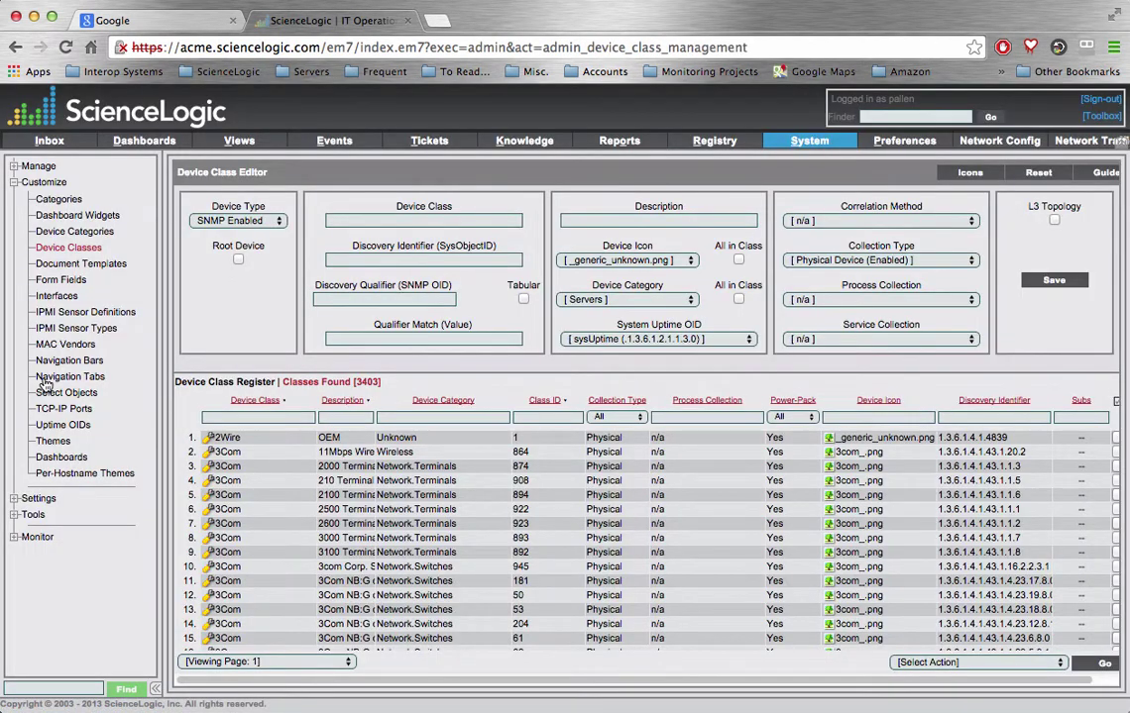
pyautogui.click(207, 467)
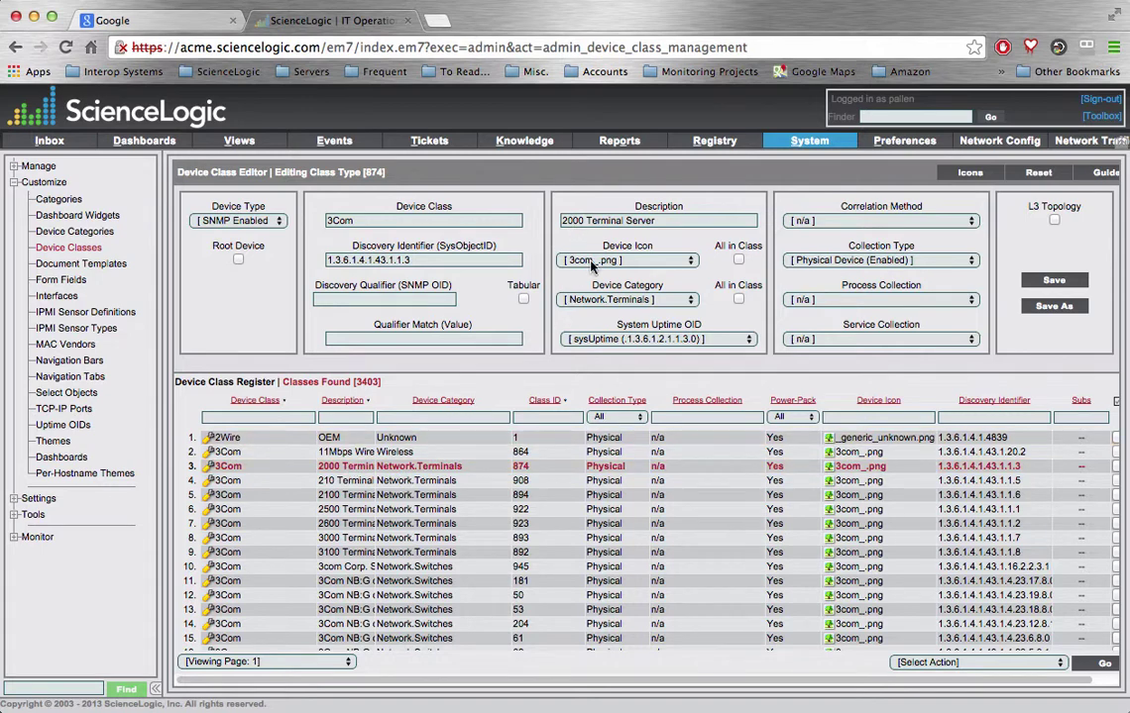
pyautogui.click(592, 262)
pyautogui.click(593, 261)
pyautogui.click(975, 175)
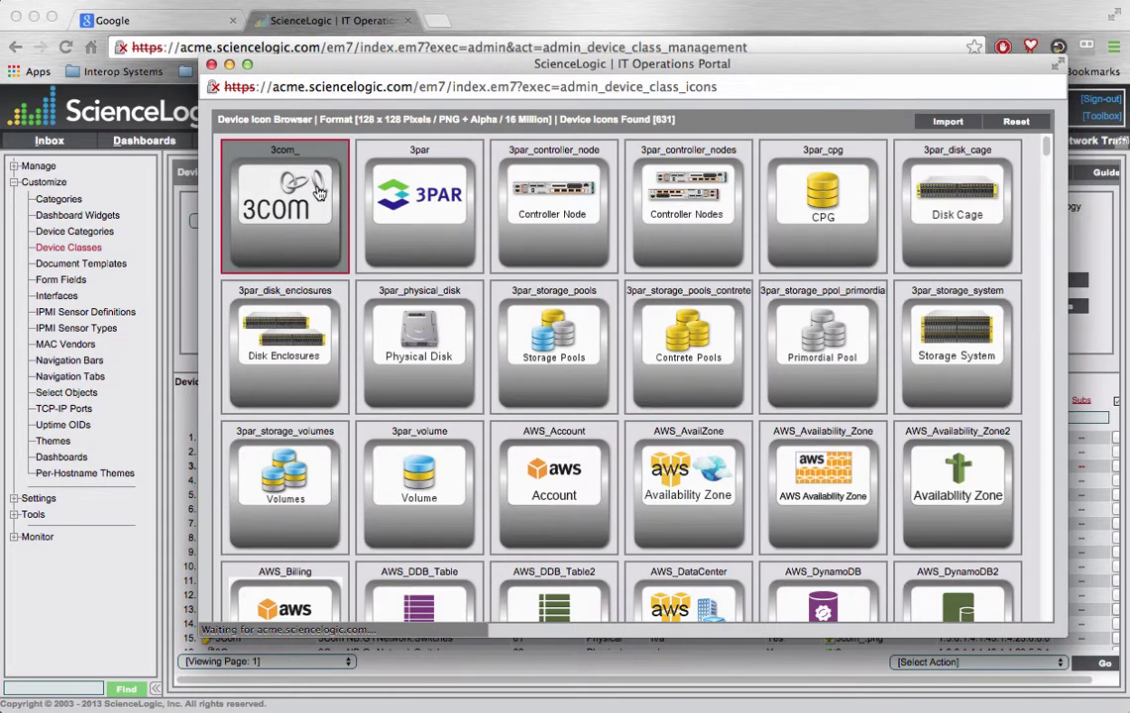
# Scroll through the 631-icon Device Icon Browser, then close it back to the Device Class Editor
pyautogui.scroll(-5, 287, 228)
pyautogui.scroll(-1, 347, 283)
pyautogui.scroll(5, 495, 422)
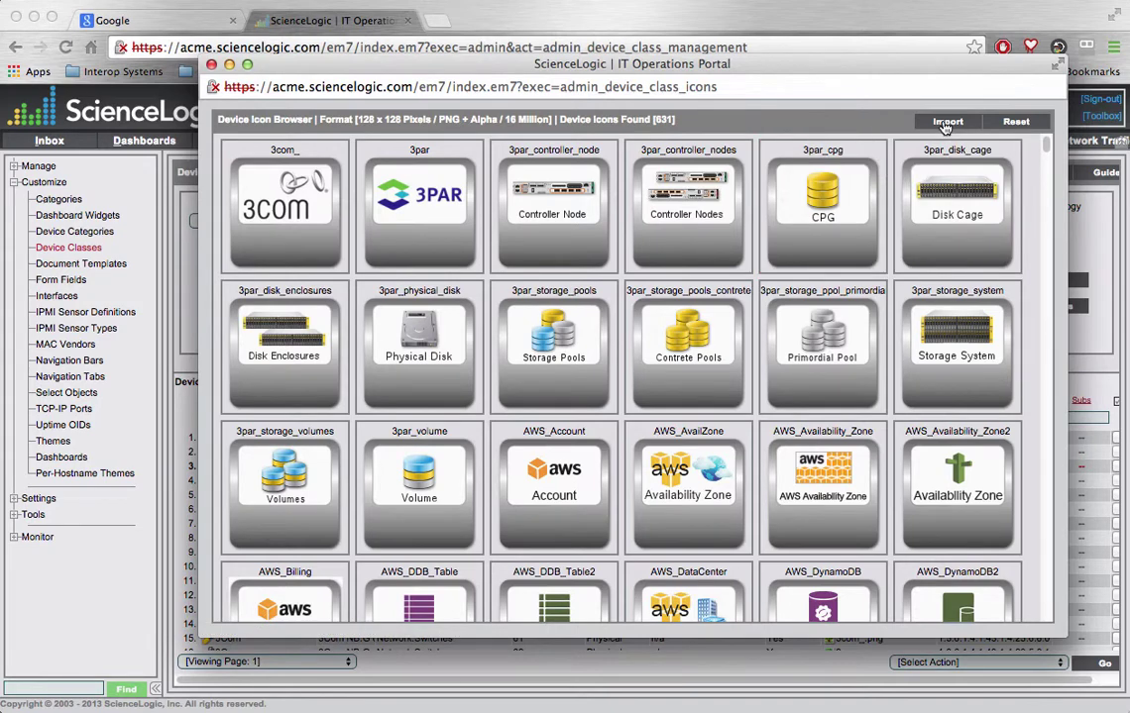
pyautogui.click(211, 65)
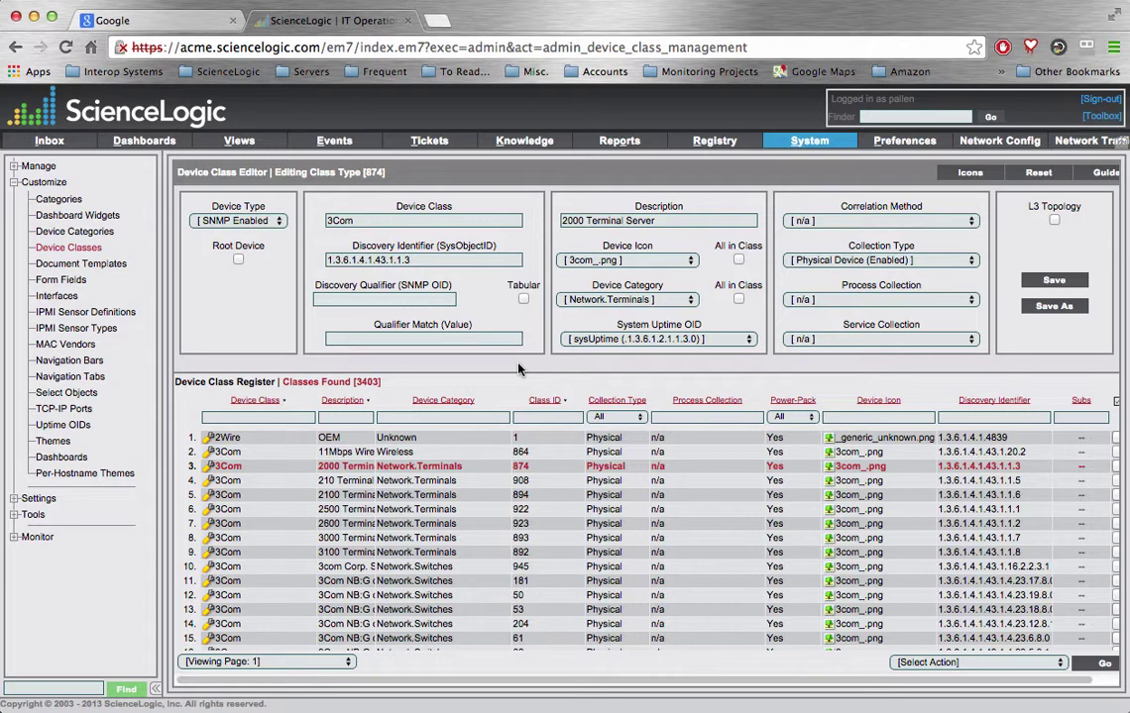
# Browse the Device Icon file list, keep 3com_.png selected, and reopen the Device Icon Browser
pyautogui.click(599, 260)
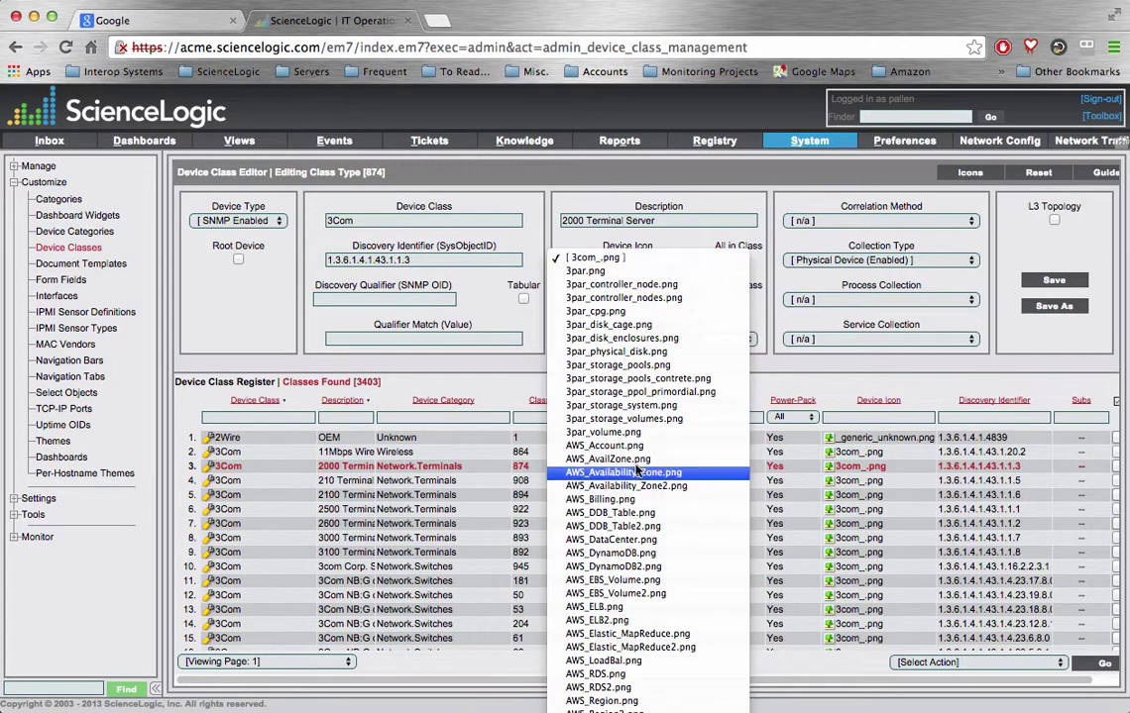
pyautogui.scroll(-20, 639, 486)
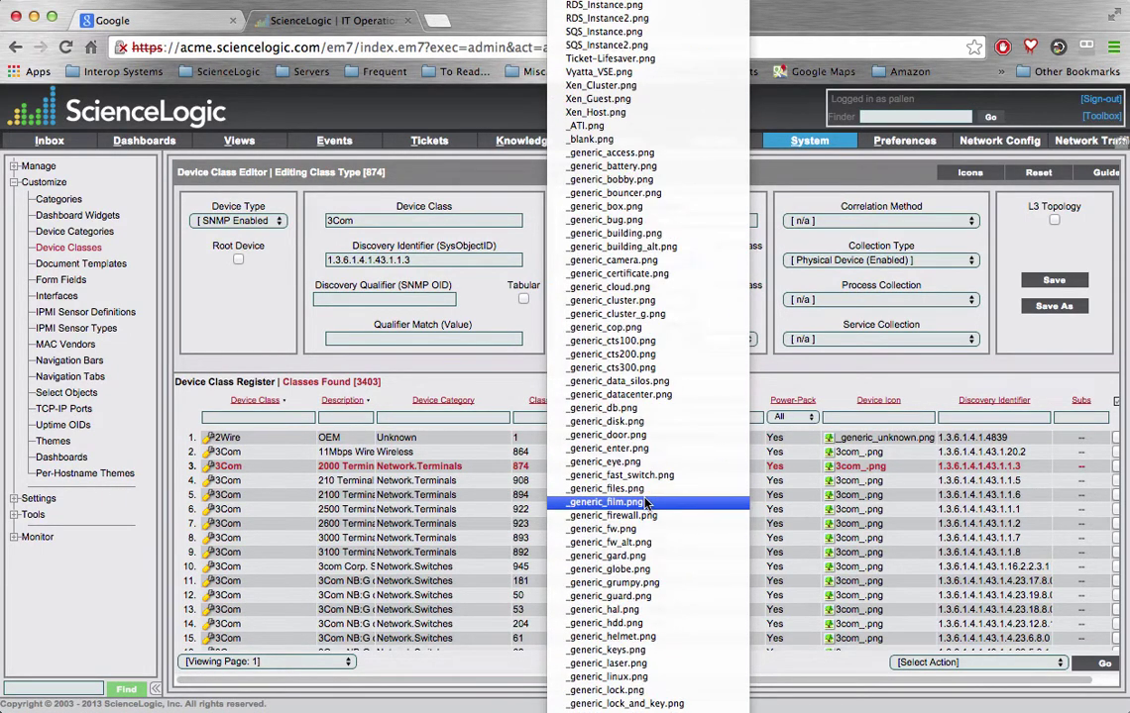
pyautogui.scroll(-10, 644, 503)
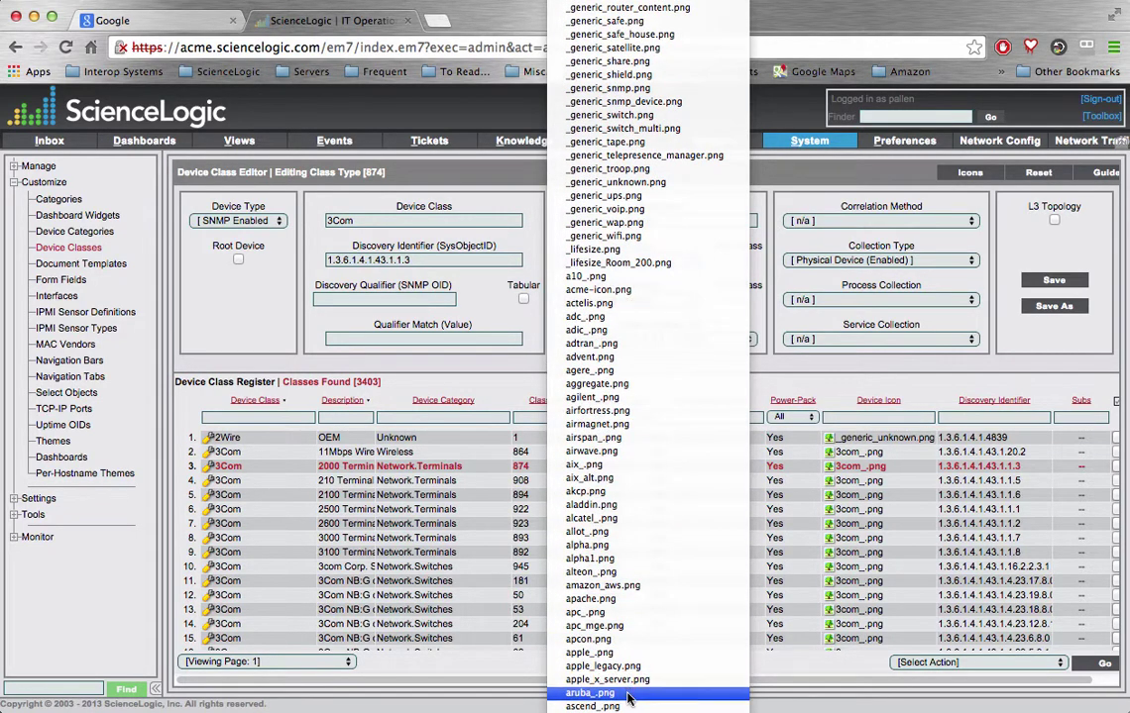
pyautogui.click(773, 373)
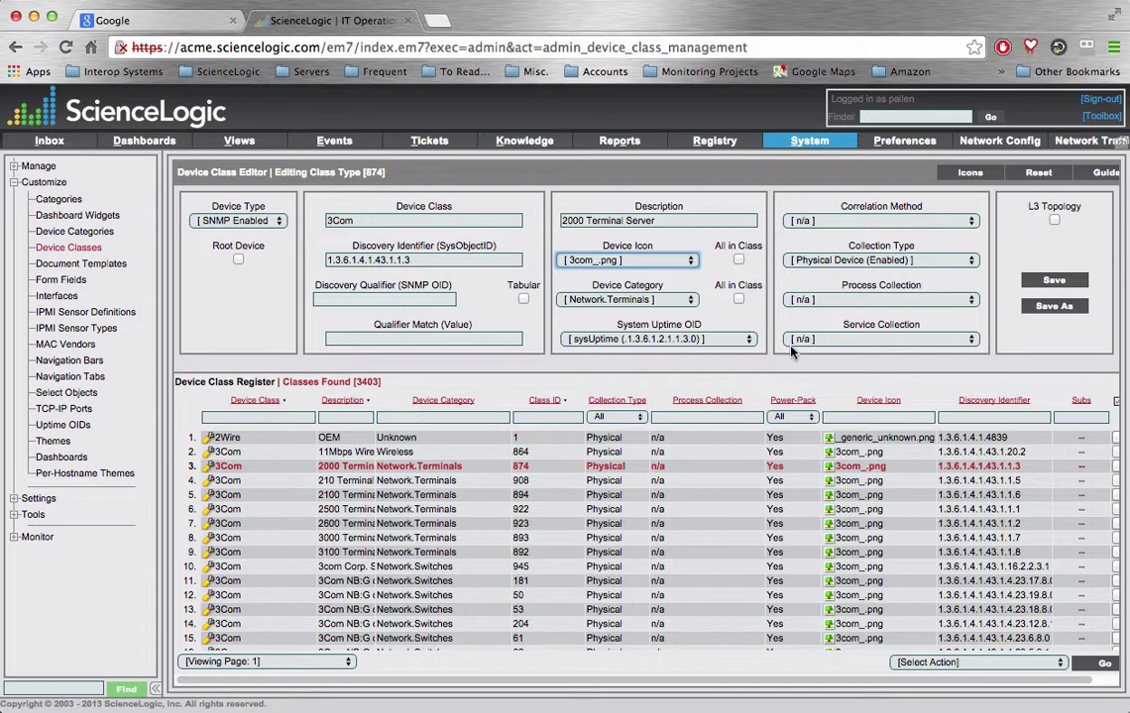
pyautogui.click(966, 174)
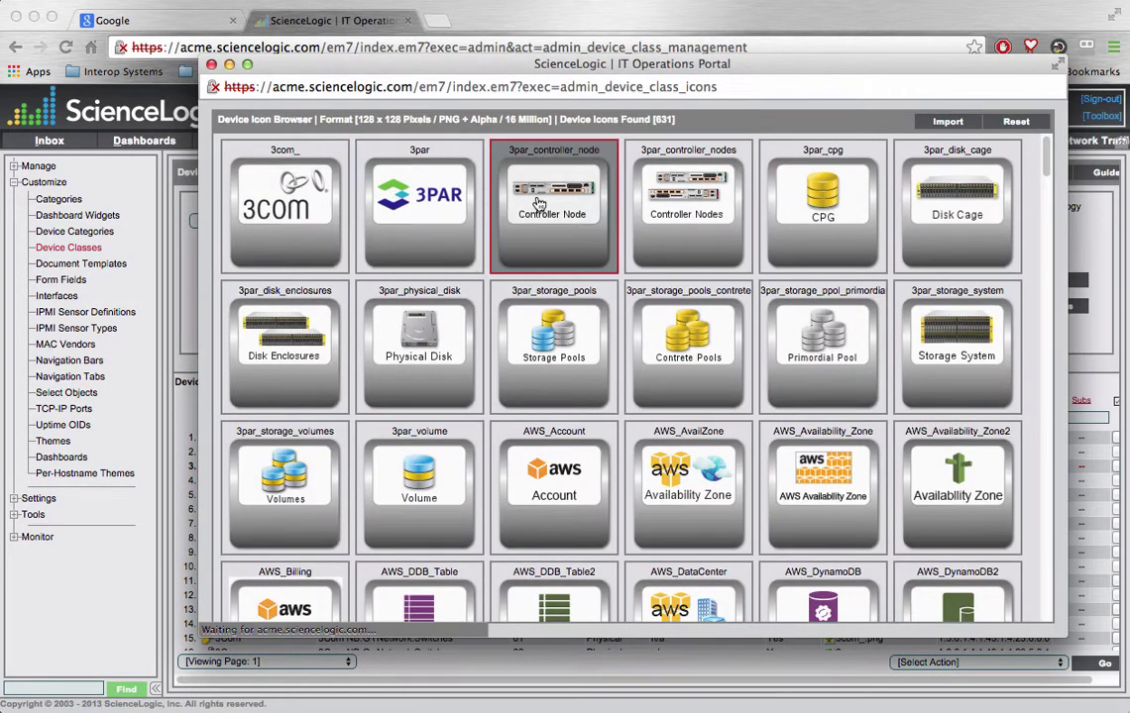
# Save the 3par_cpg icon as _blank_icon.png in SkyDrive > Imagery > Icons, then close the browser
pyautogui.rightClick(830, 206)
pyautogui.click(837, 213)
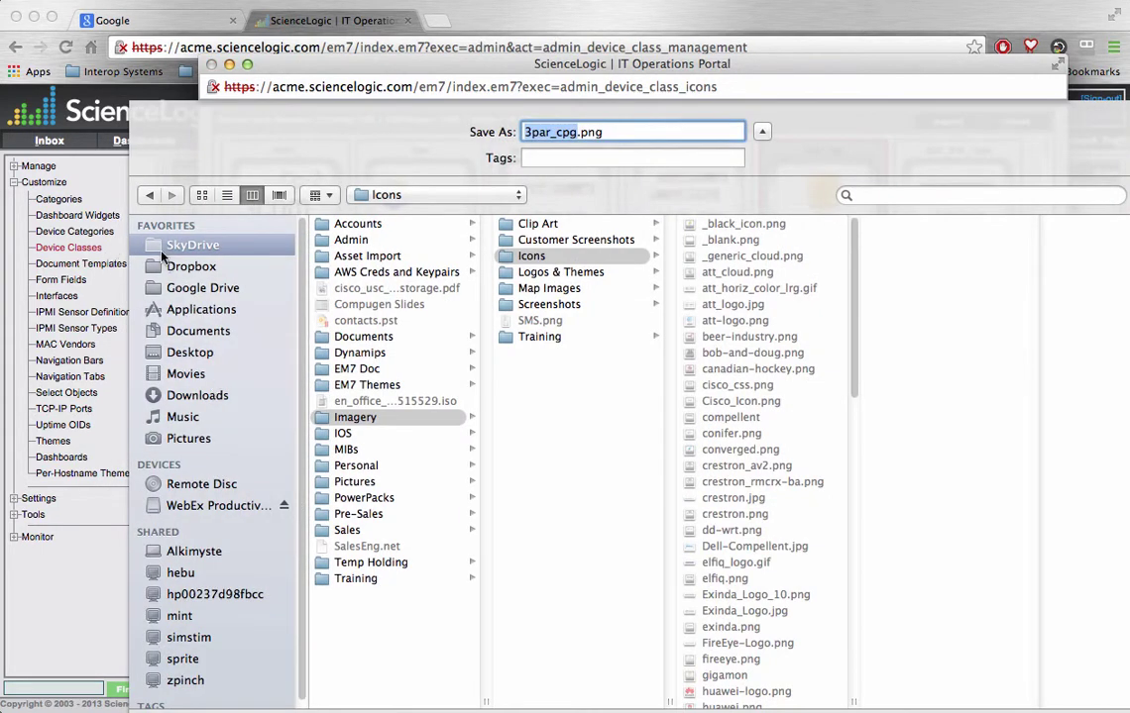
pyautogui.click(189, 245)
pyautogui.click(326, 417)
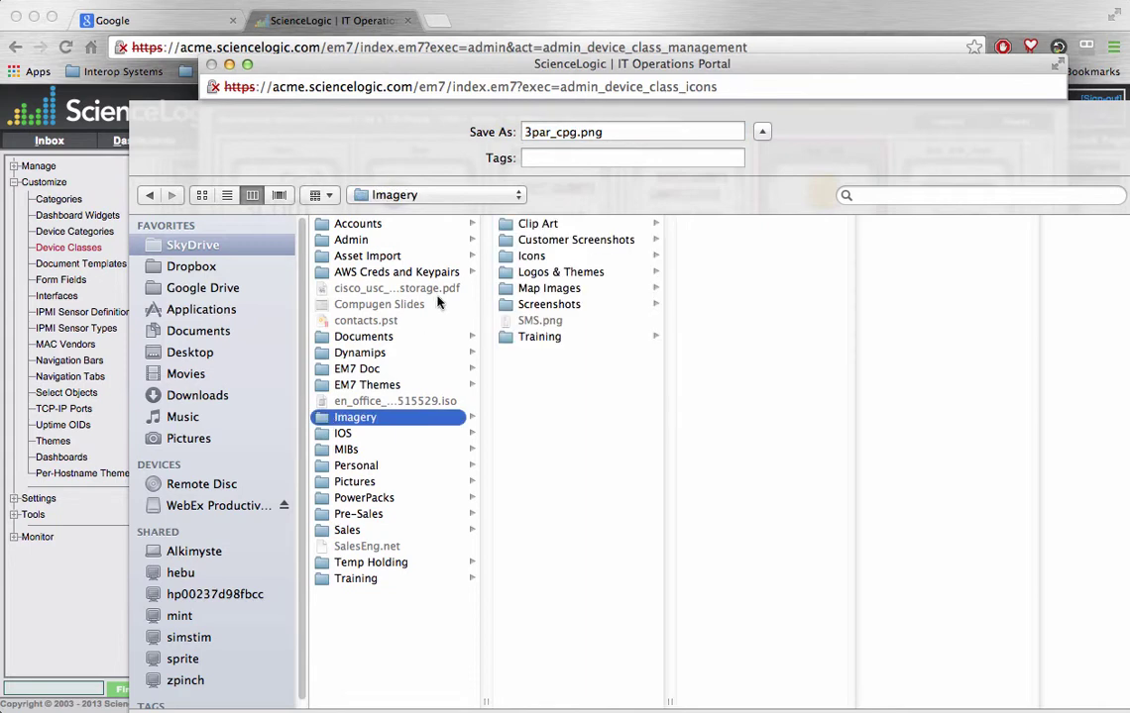
pyautogui.click(525, 256)
pyautogui.click(705, 225)
pyautogui.click(545, 132)
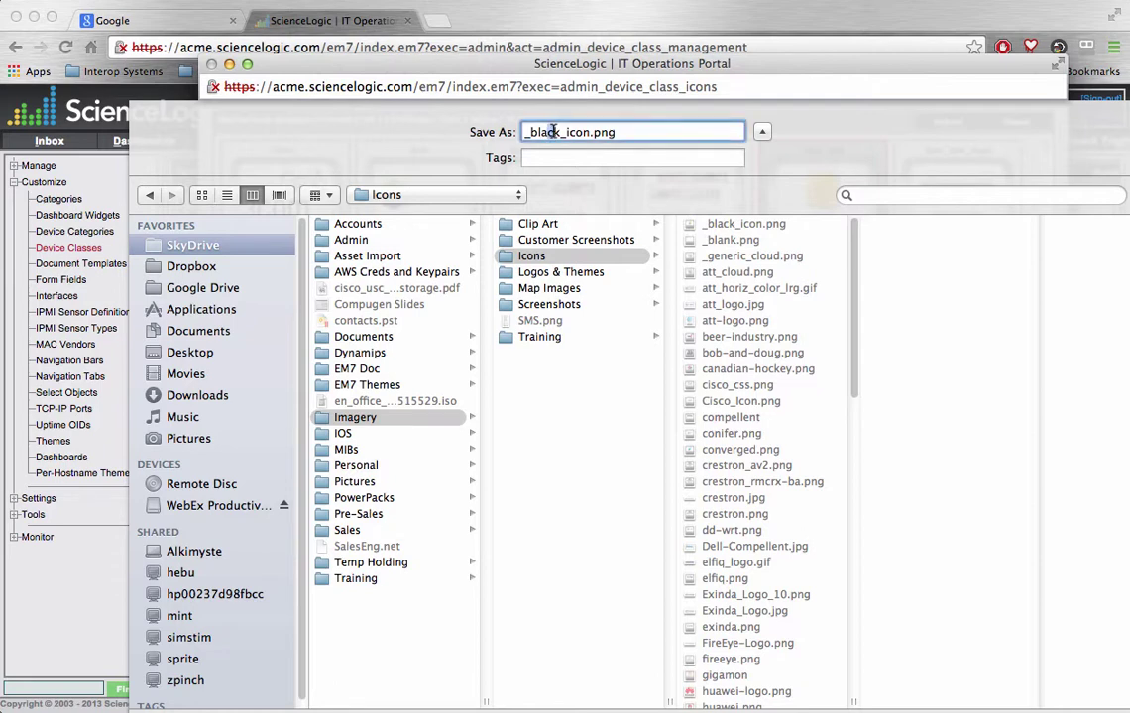
pyautogui.press('BackSpace')
pyautogui.write('n')
pyautogui.press('Return')
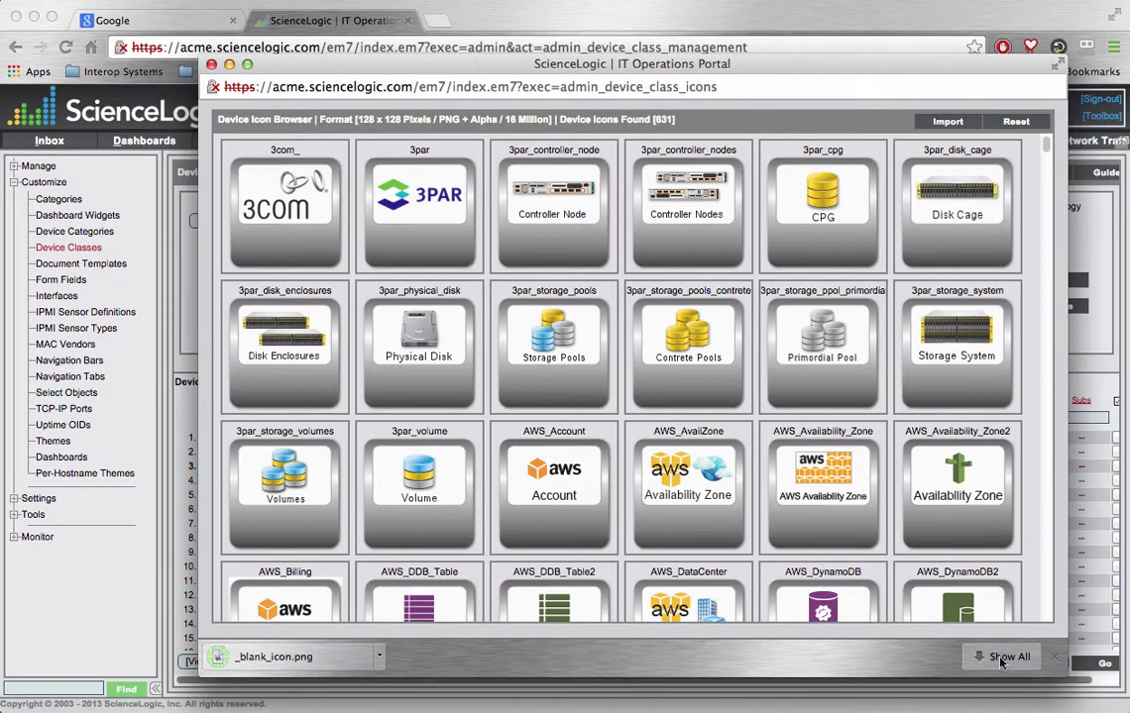
pyautogui.click(1054, 656)
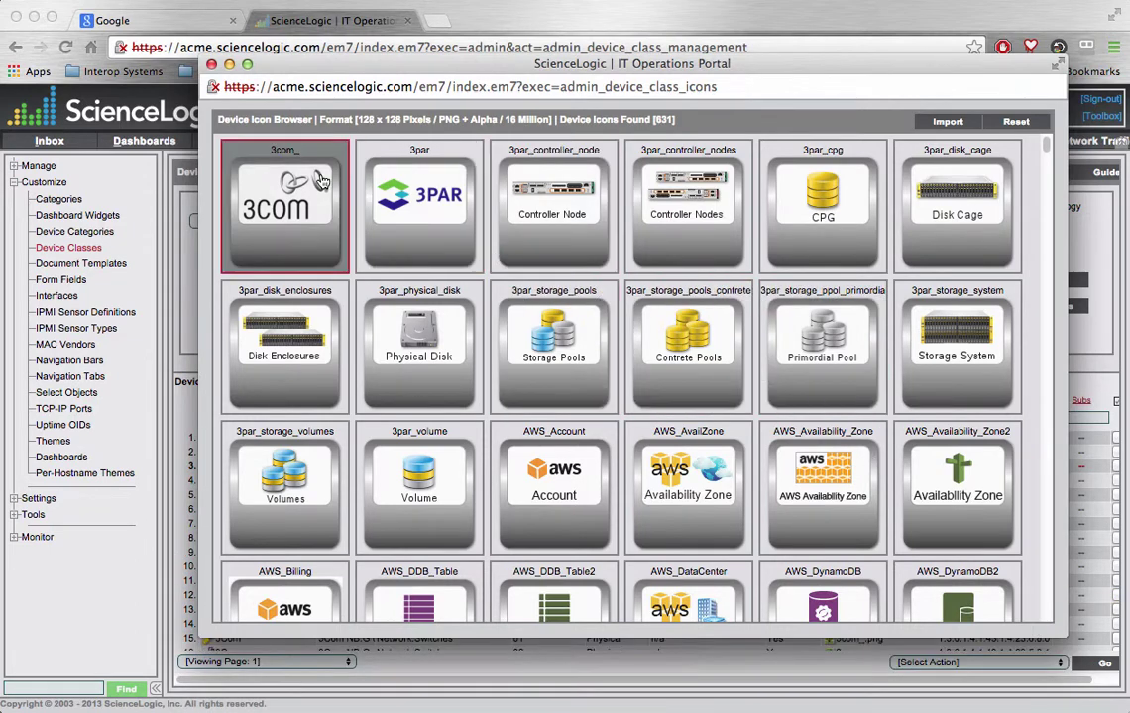
pyautogui.click(212, 65)
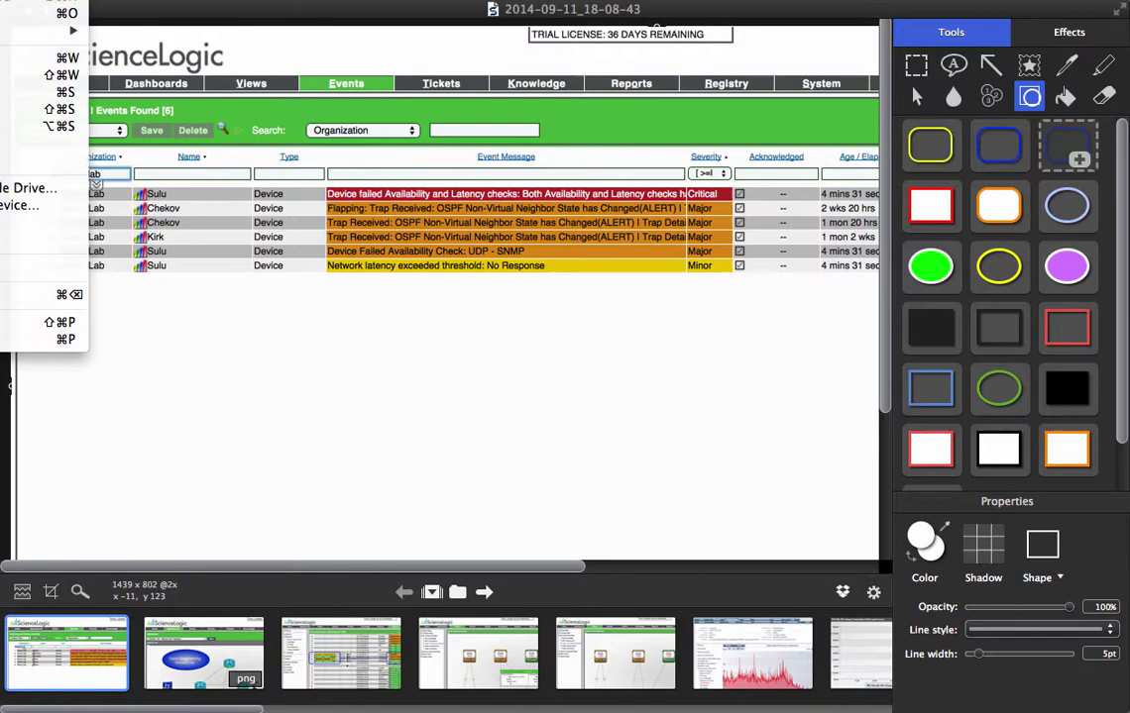
# Open _blank_icon.png from Imagery > Icons in Snagit Editor
pyautogui.press('super+o')
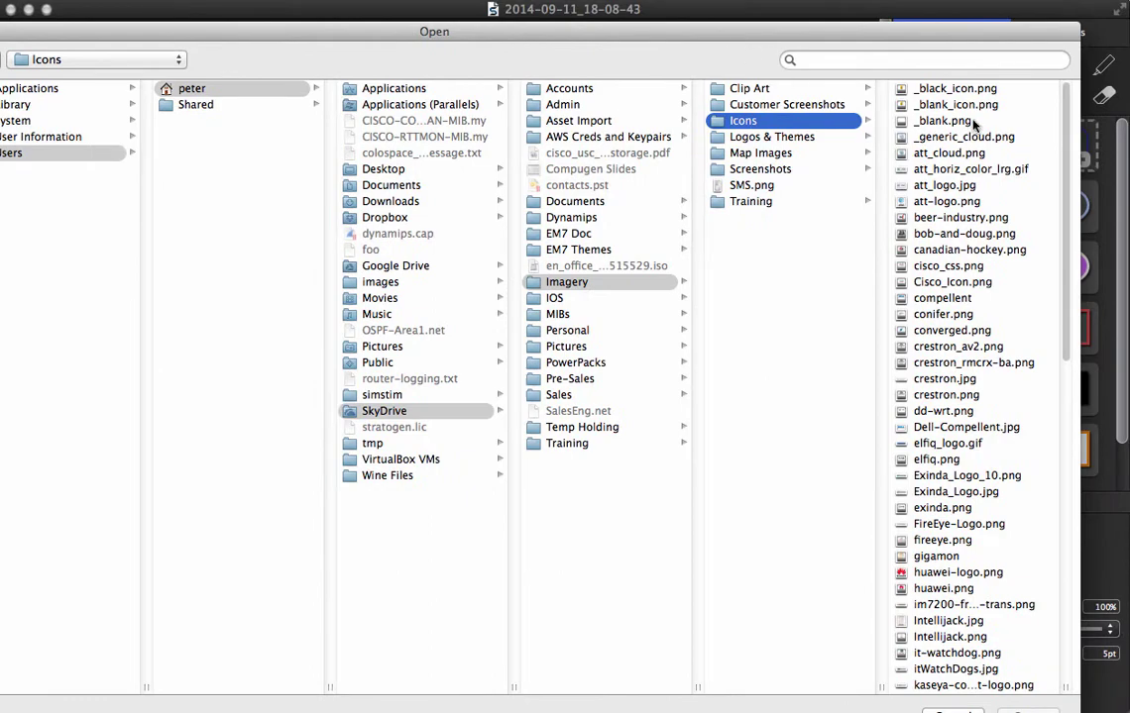
pyautogui.doubleClick(944, 105)
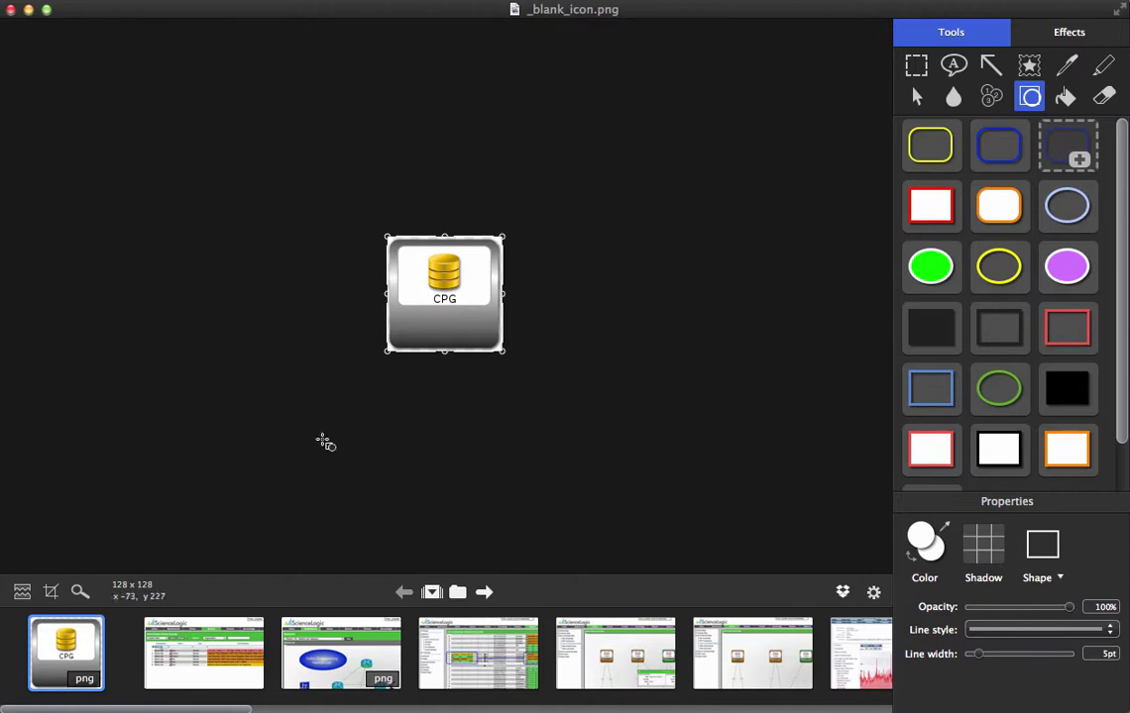
# Pick a rectangle shape style and set its colour to white
pyautogui.scroll(5, 325, 443)
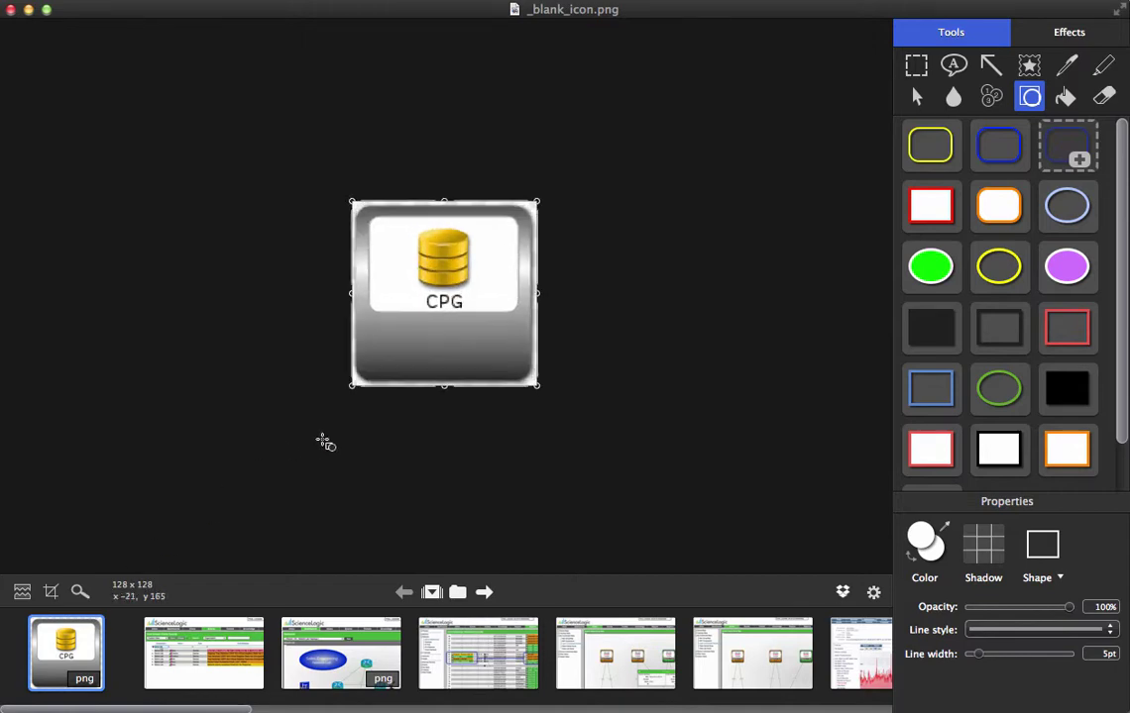
pyautogui.scroll(2, 325, 443)
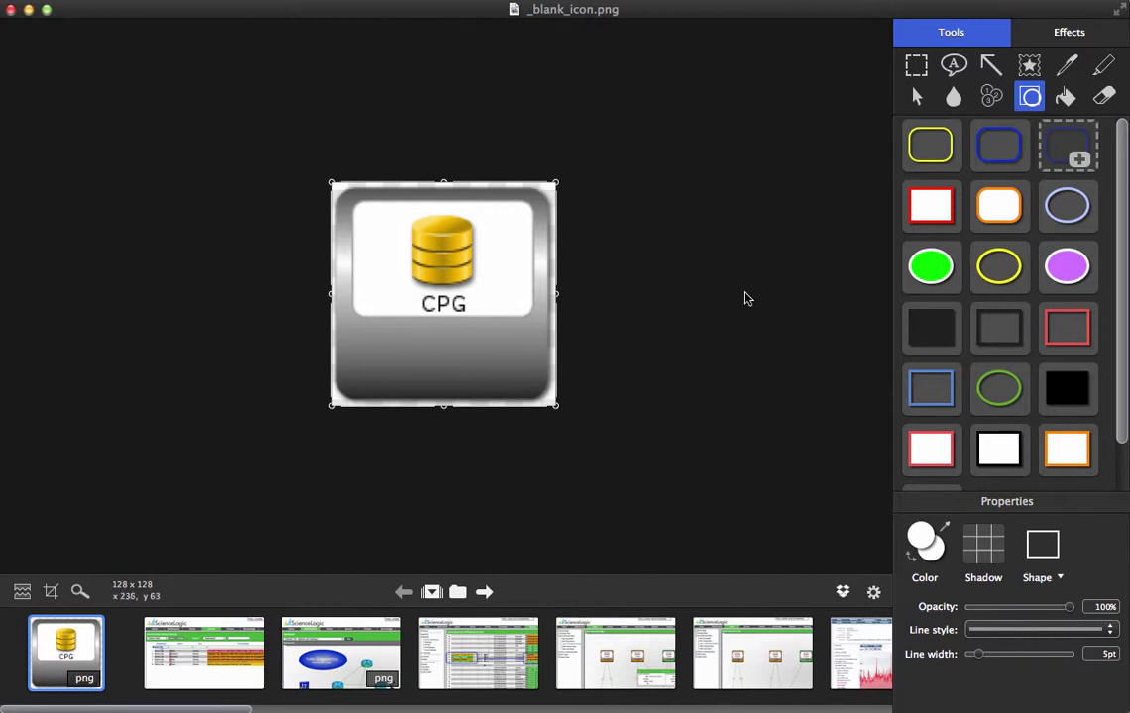
pyautogui.click(938, 212)
pyautogui.scroll(3, 517, 466)
pyautogui.scroll(-1, 517, 466)
pyautogui.scroll(3, 518, 466)
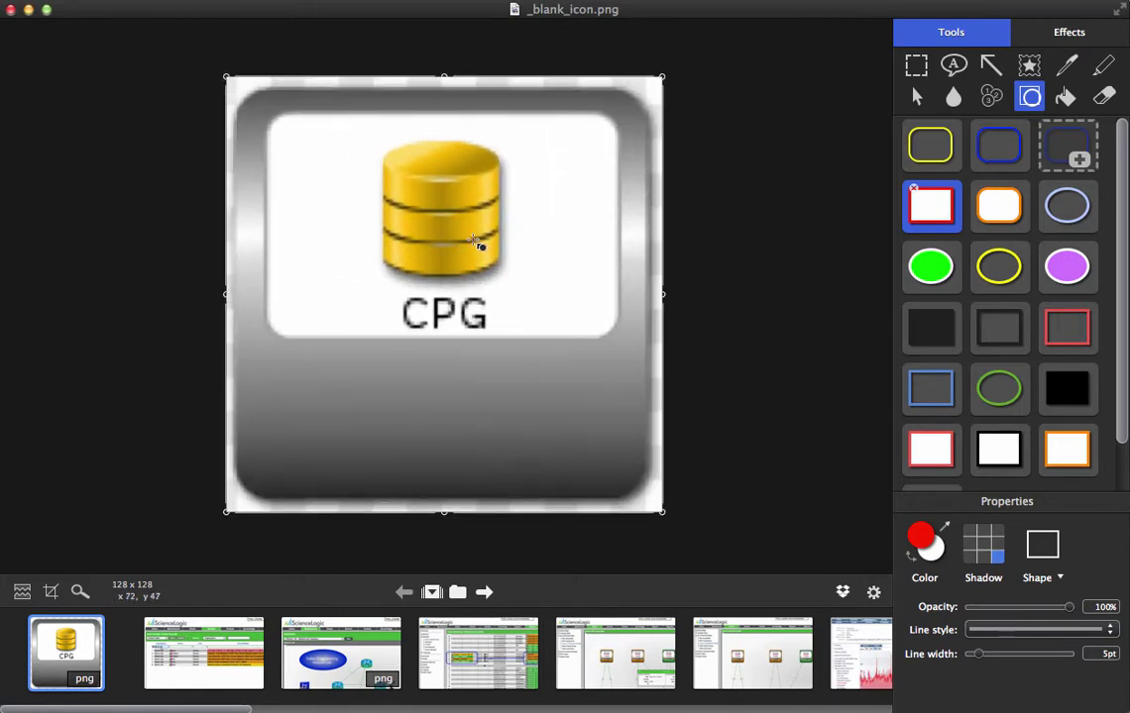
pyautogui.click(921, 536)
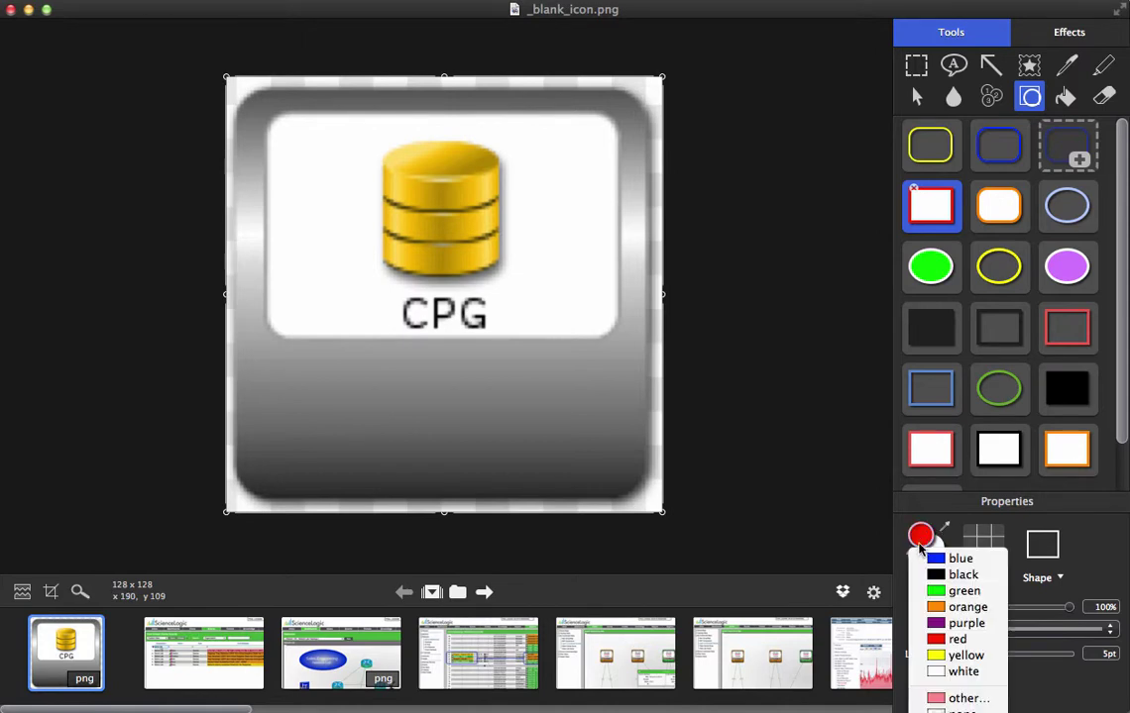
pyautogui.click(959, 672)
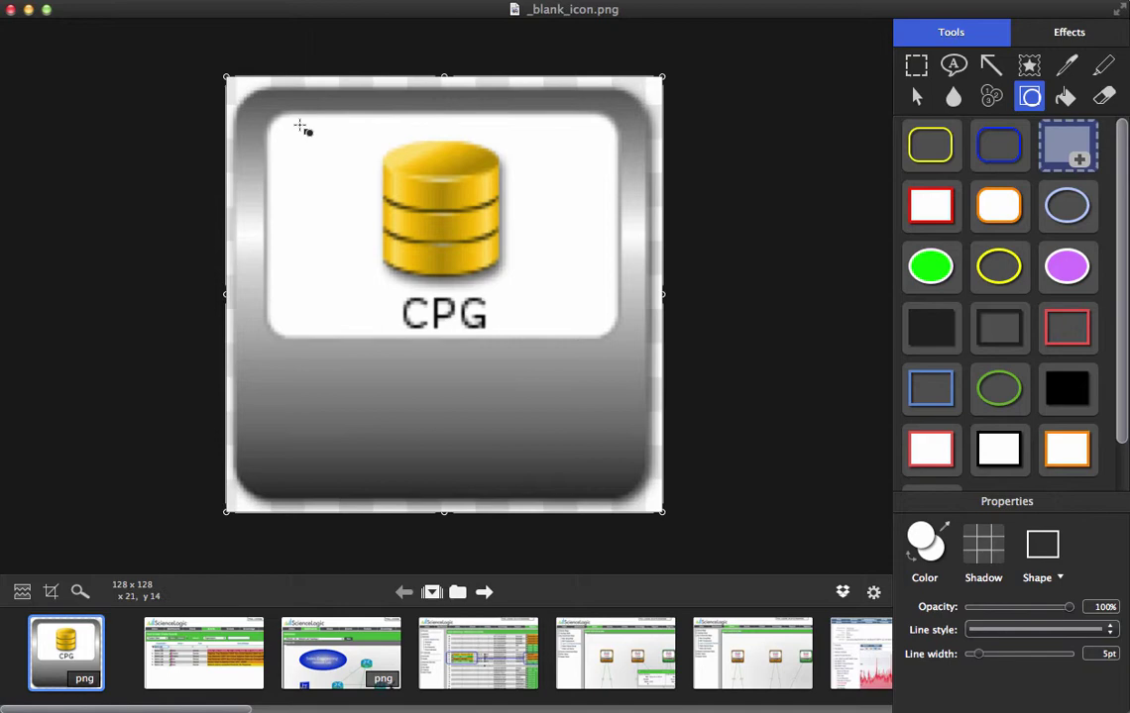
# Draw a white rectangle over the database picture and CPG label, then Flatten All
pyautogui.moveTo(272, 103); pyautogui.dragTo(578, 328)
pyautogui.click(446, 132)
pyautogui.click(446, 132)
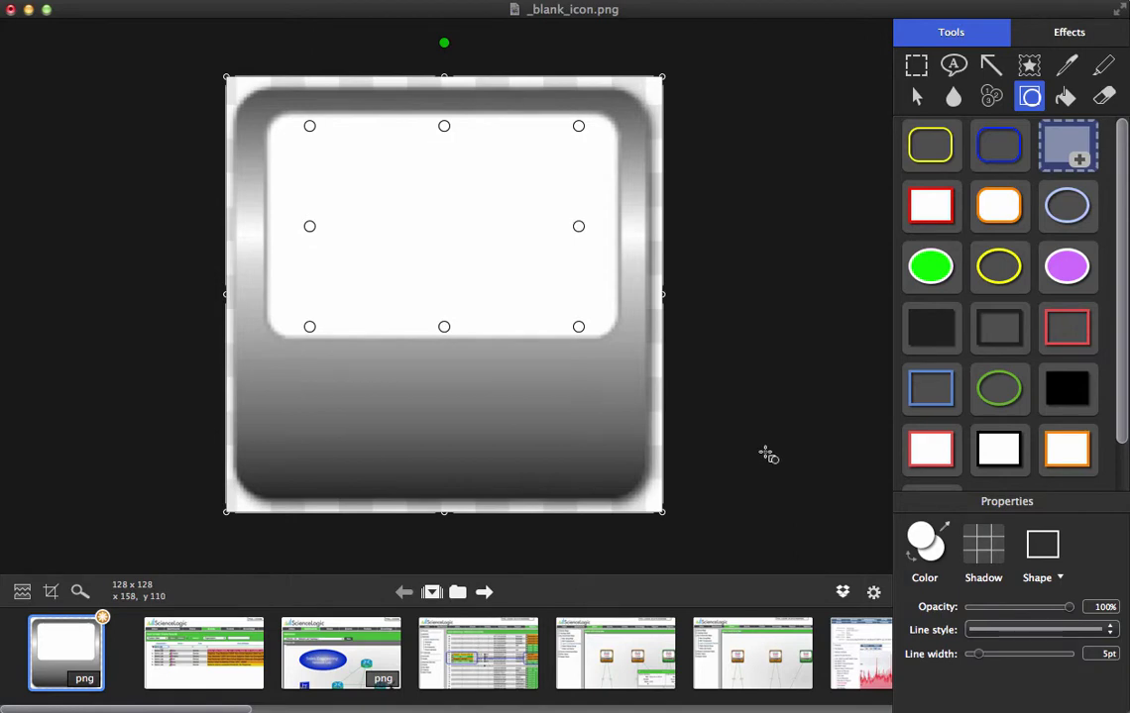
pyautogui.rightClick(607, 297)
pyautogui.click(614, 299)
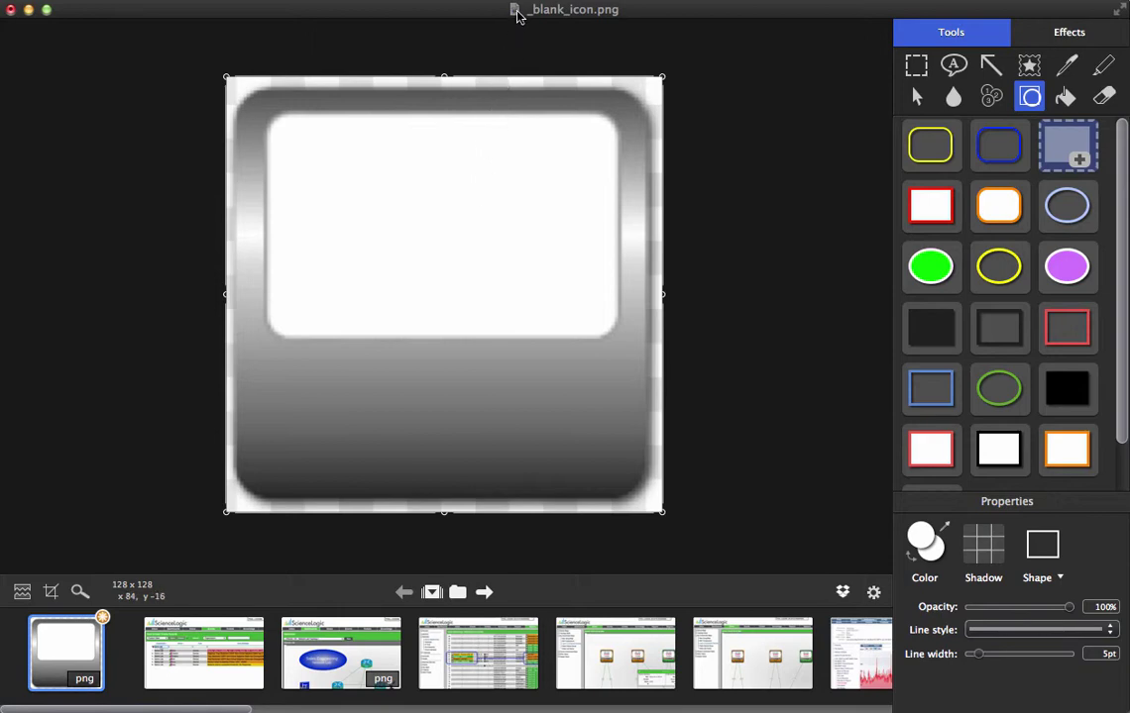
# Switch from Snagit to Google Chrome with Cmd+Tab
pyautogui.press('super+Tab')
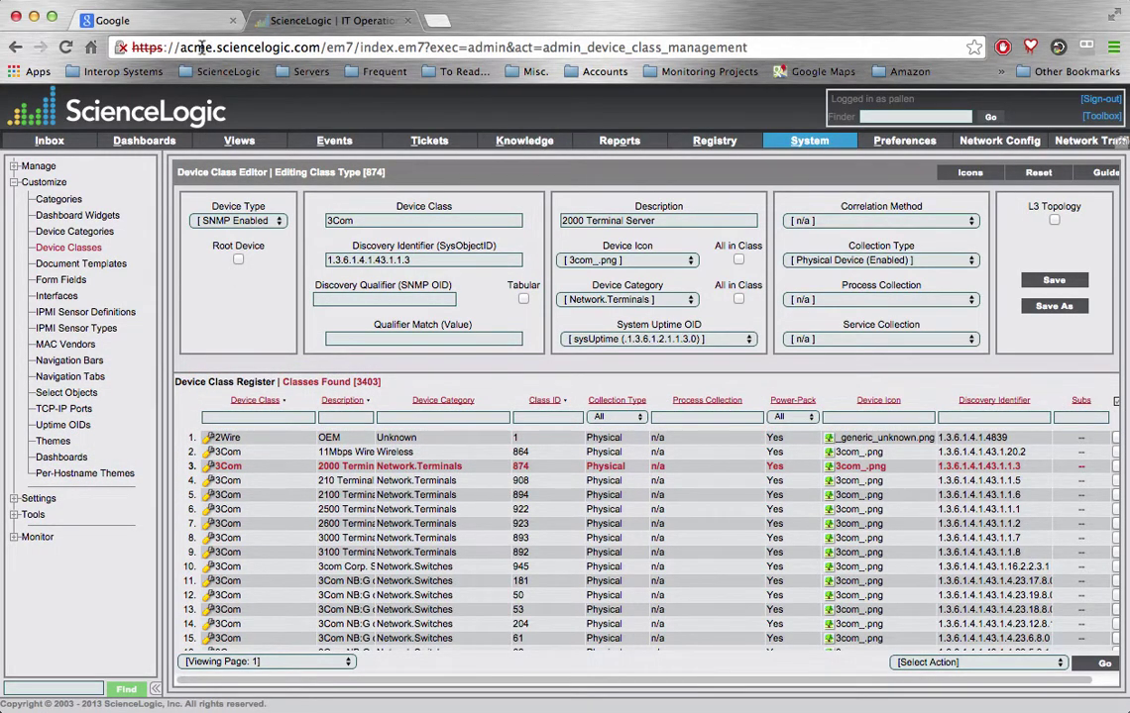
# Search Google Images for 'arbor networks logo'
pyautogui.click(158, 24)
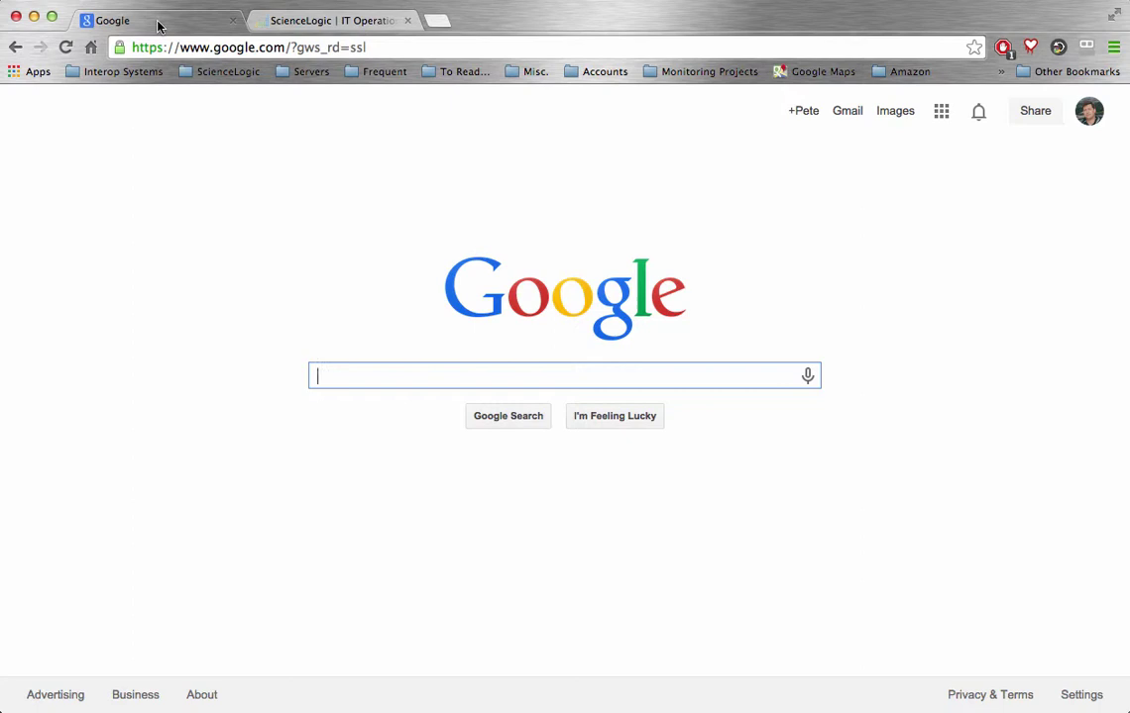
pyautogui.click(896, 115)
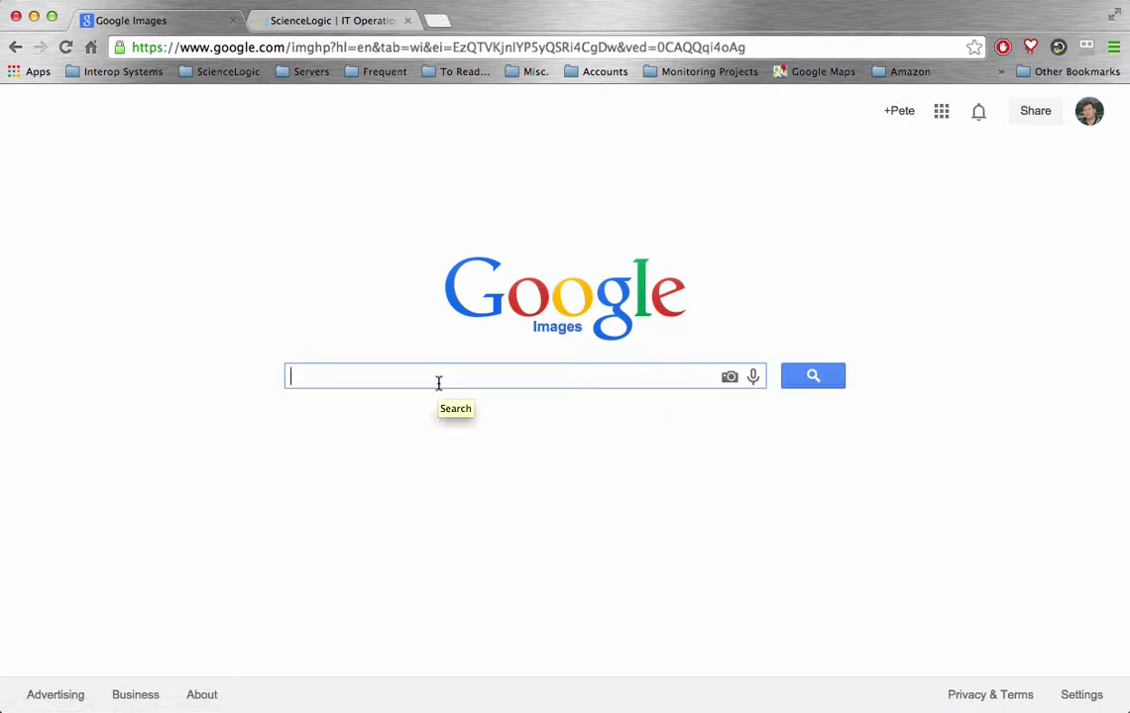
pyautogui.write('arbor')
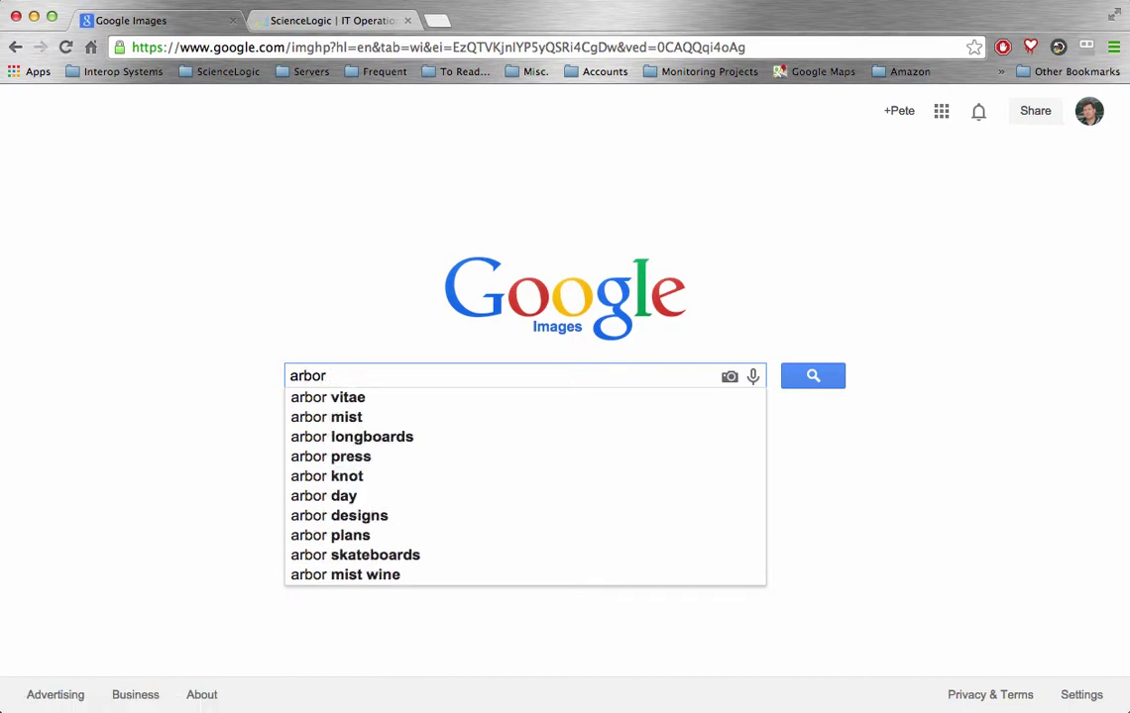
pyautogui.write(' network')
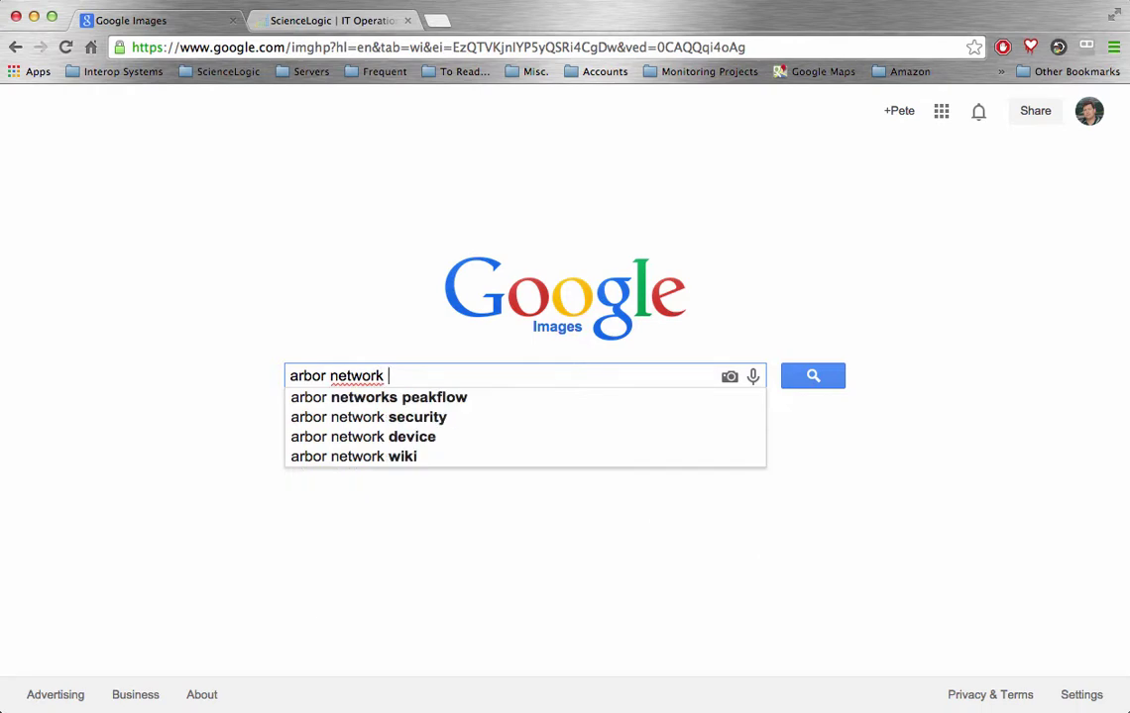
pyautogui.press('BackSpace')
pyautogui.write('s')
pyautogui.press('Down')
pyautogui.press('Down')
pyautogui.press('Return')
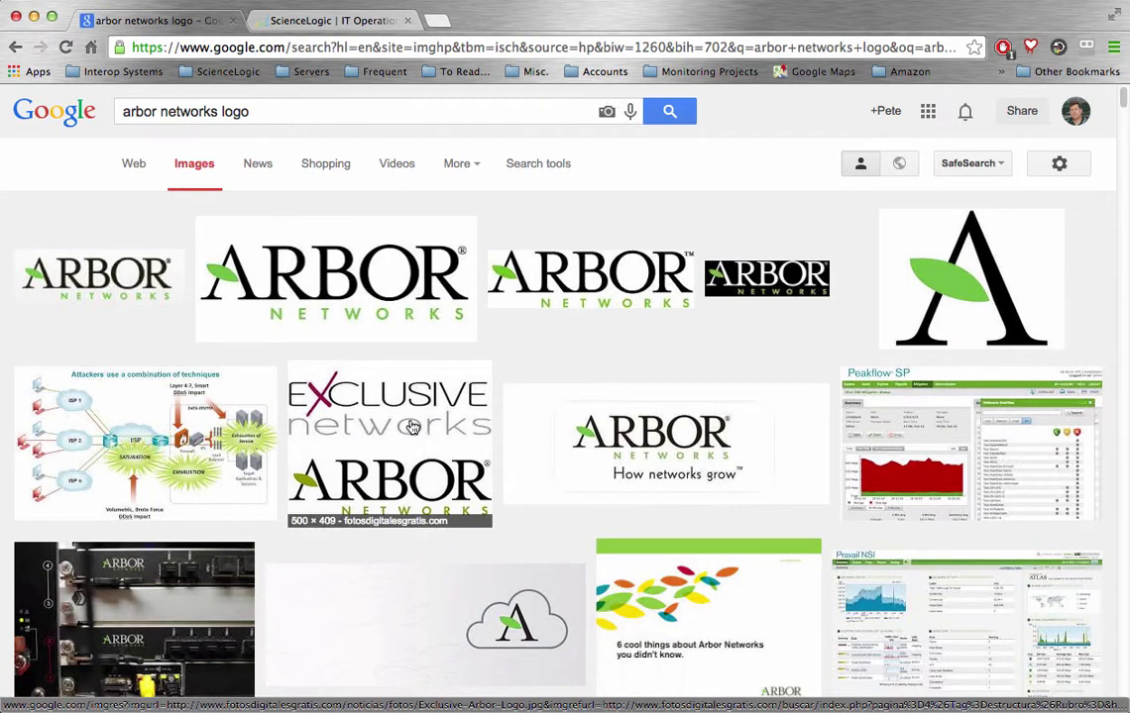
# Preview the Wikipedia, Intelligence Sec and Peakflow Arbor logo results to compare sizes
pyautogui.click(111, 248)
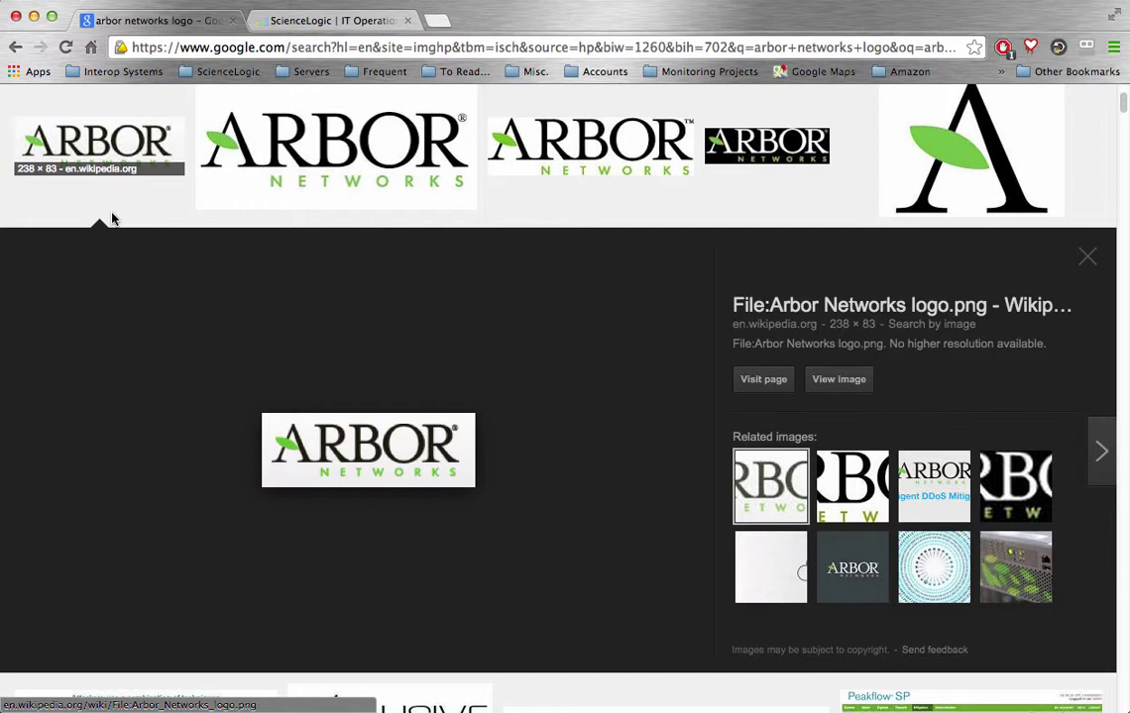
pyautogui.click(320, 166)
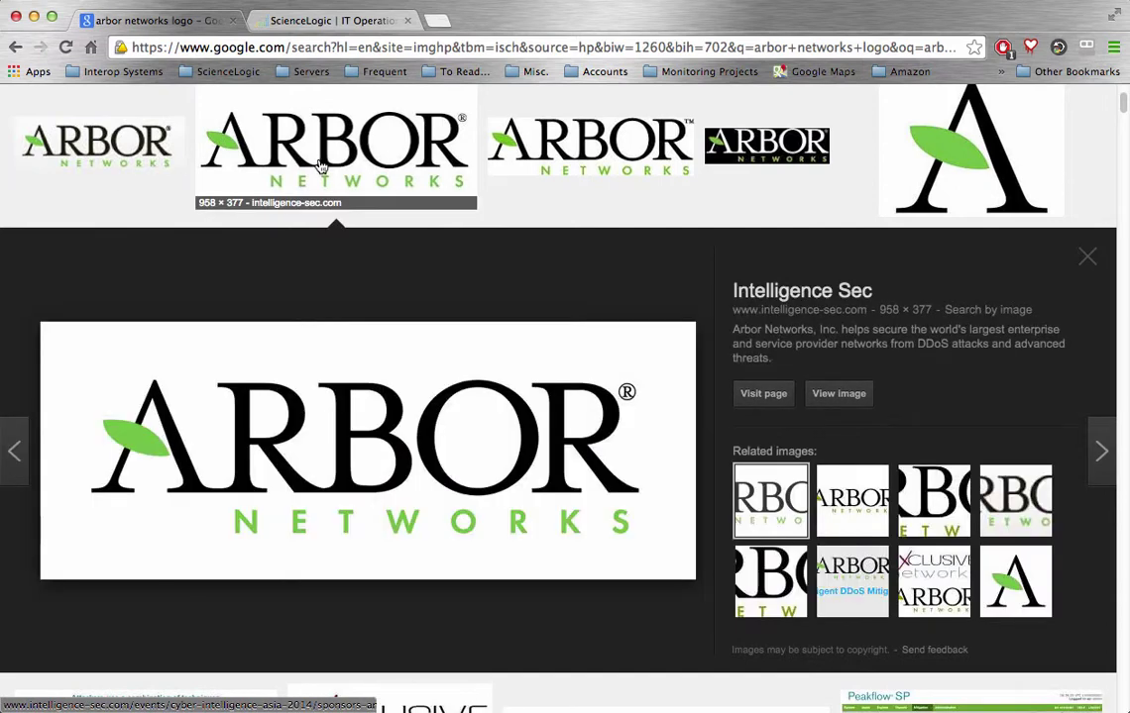
pyautogui.click(618, 138)
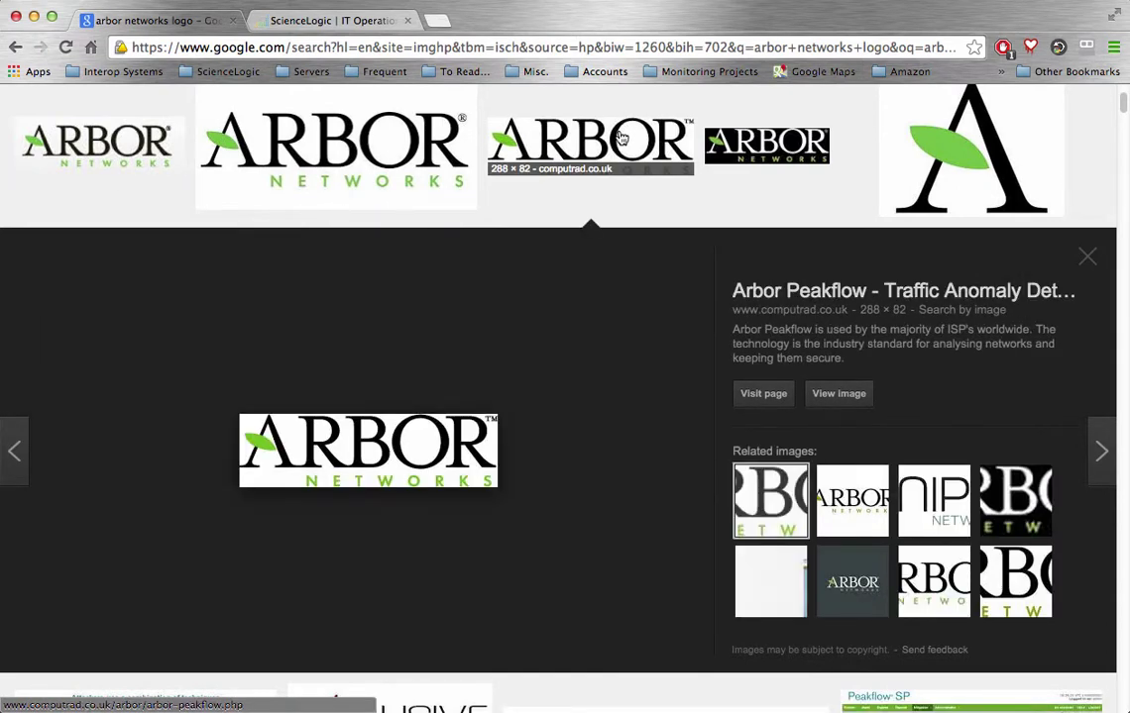
pyautogui.click(592, 147)
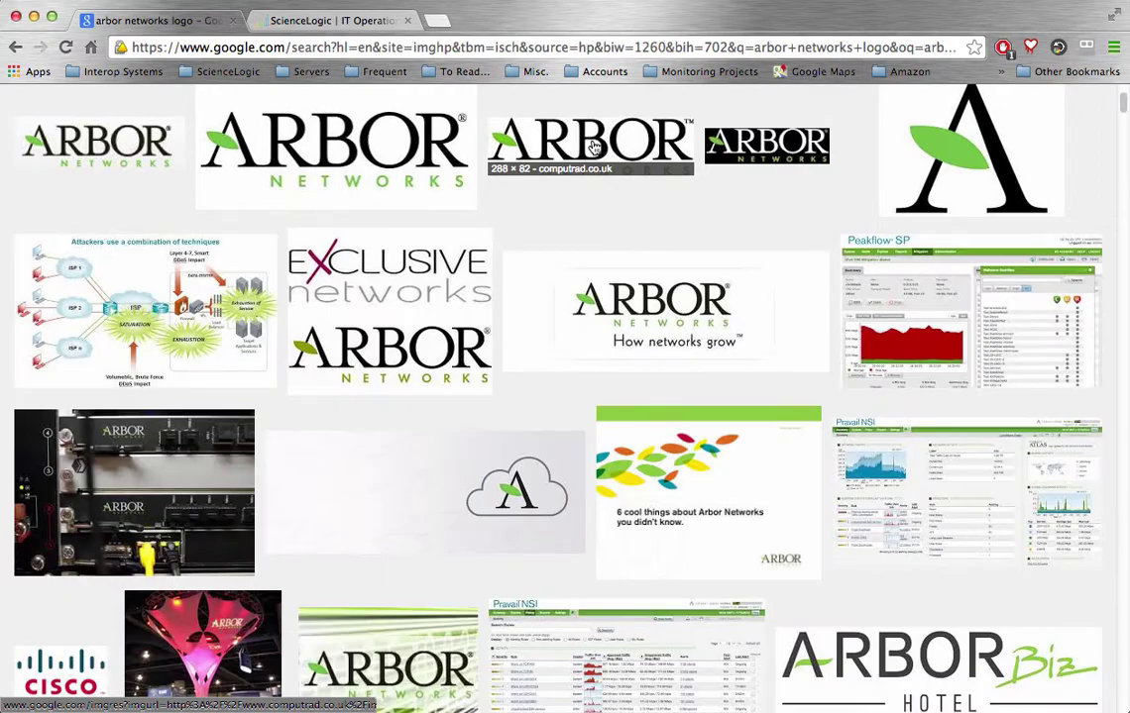
pyautogui.scroll(-5, 706, 426)
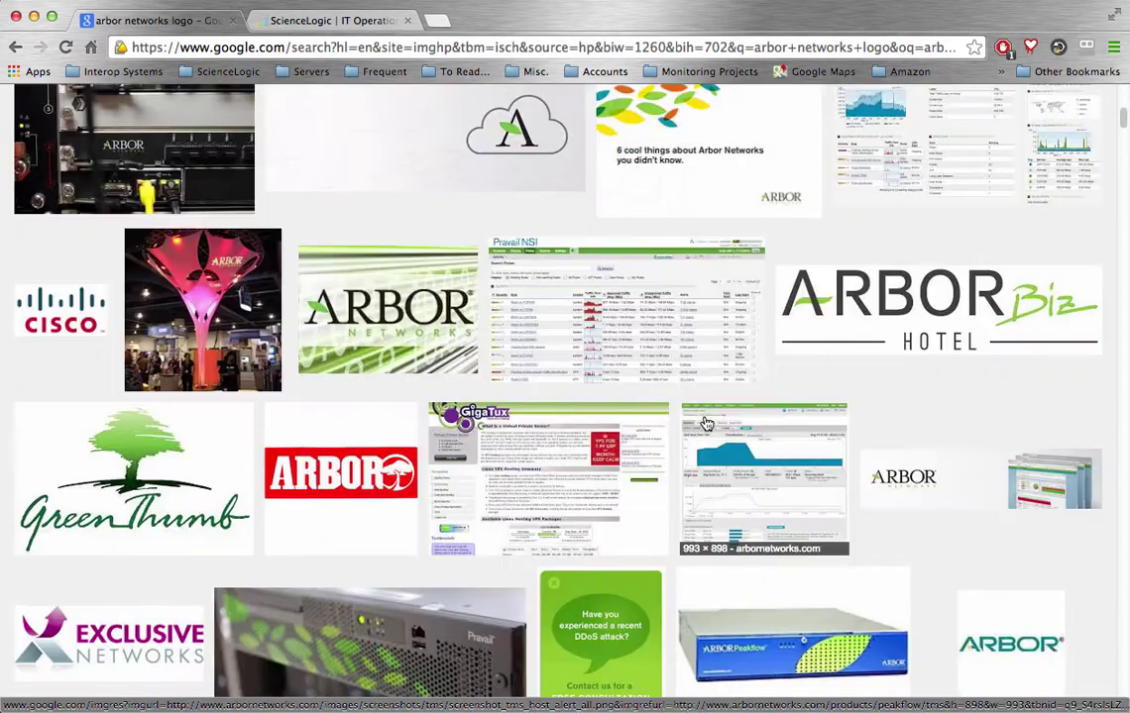
pyautogui.scroll(-4, 705, 425)
pyautogui.scroll(10, 705, 424)
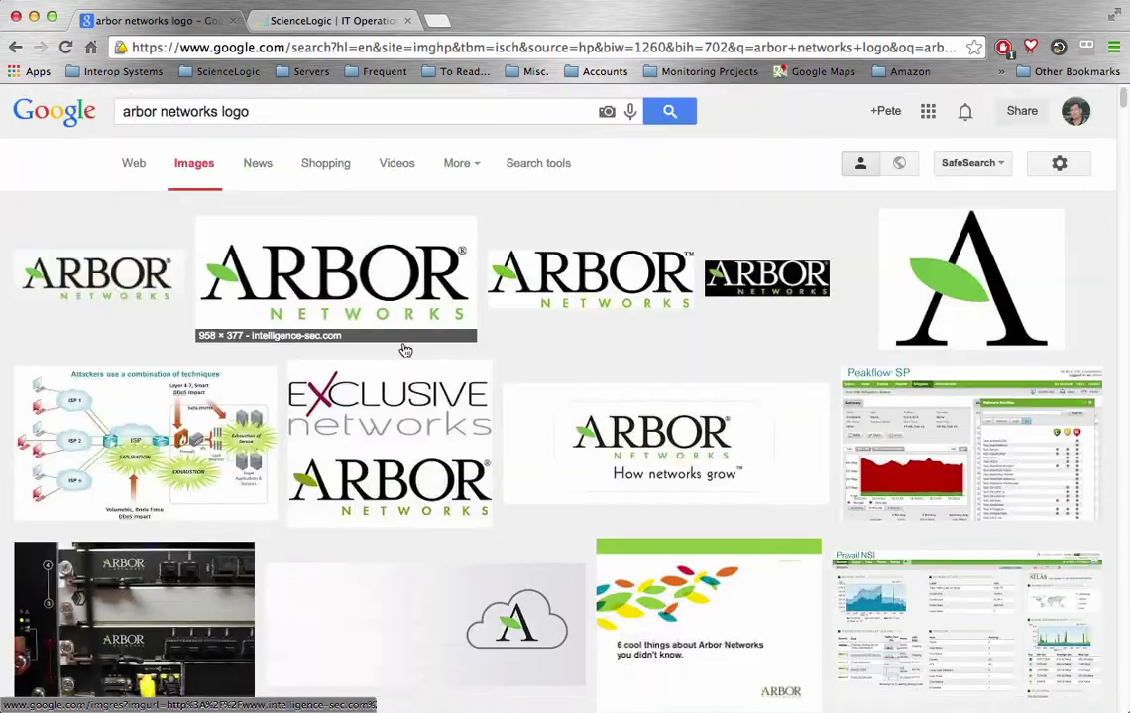
# Save the large Intelligence Sec Arbor logo as Arbor_black_logo_4.jpg in the Icons folder
pyautogui.click(403, 345)
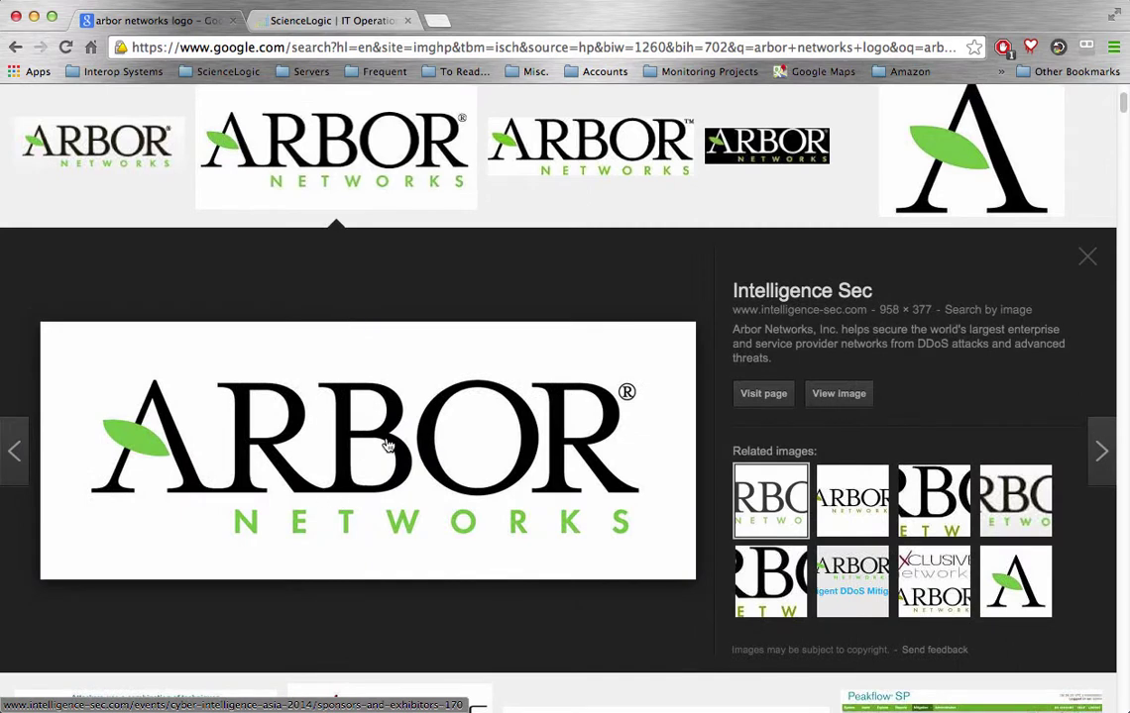
pyautogui.rightClick(402, 383)
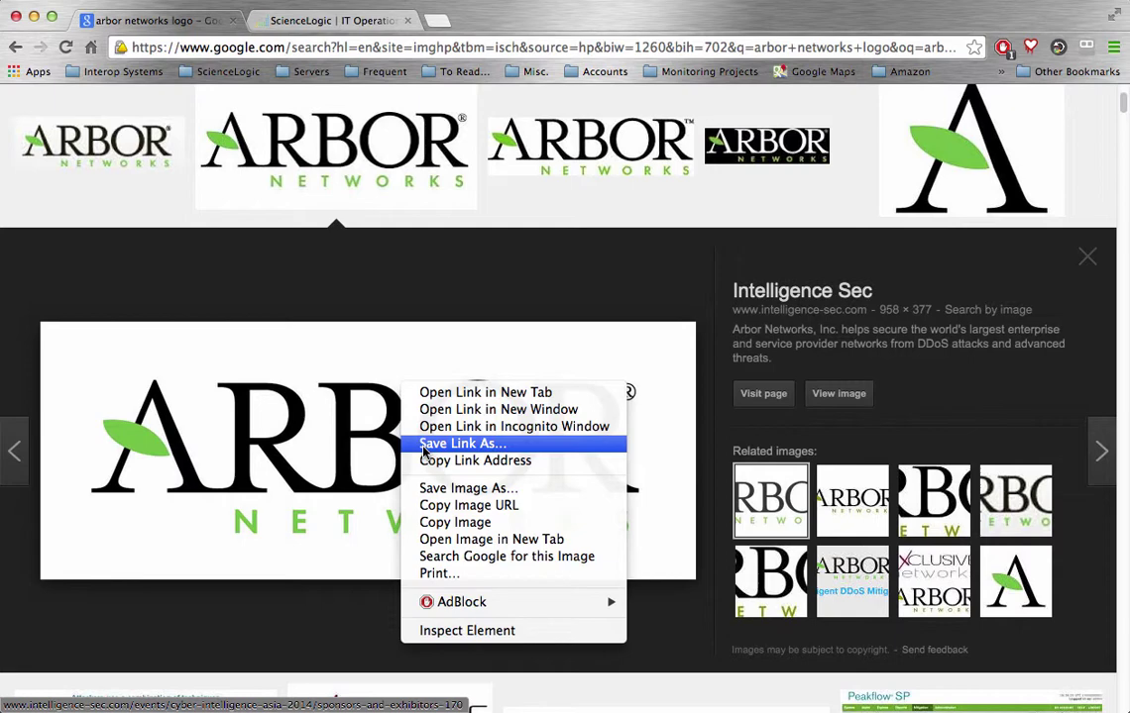
pyautogui.click(432, 488)
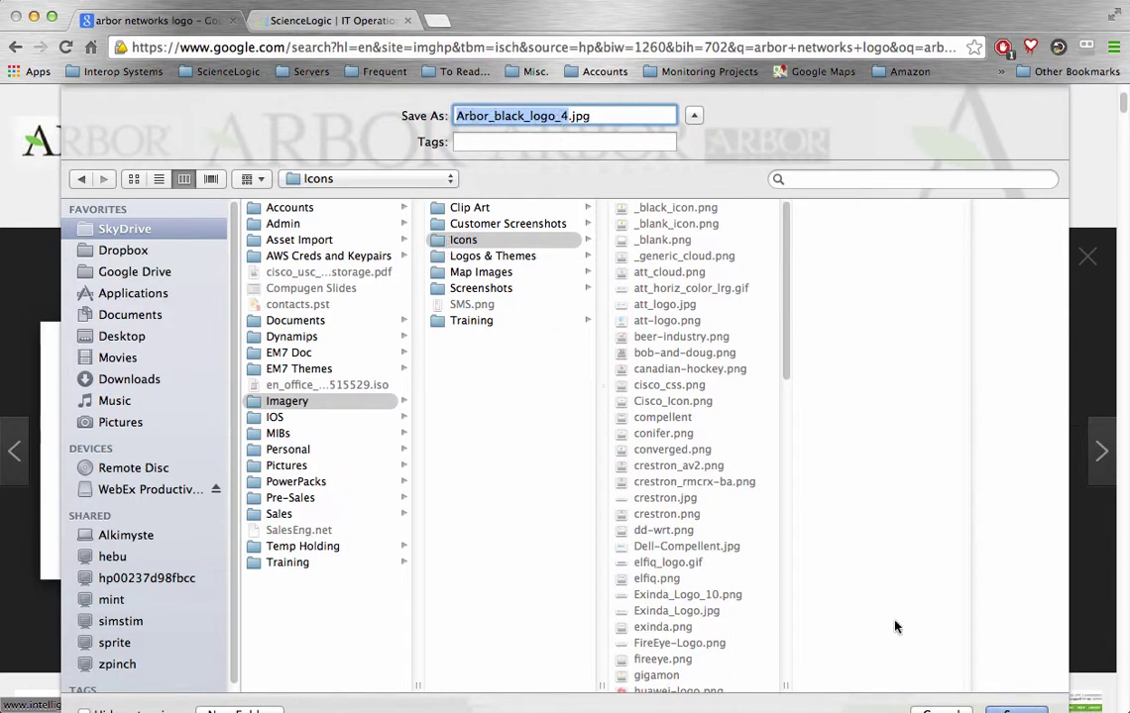
pyautogui.press('Return')
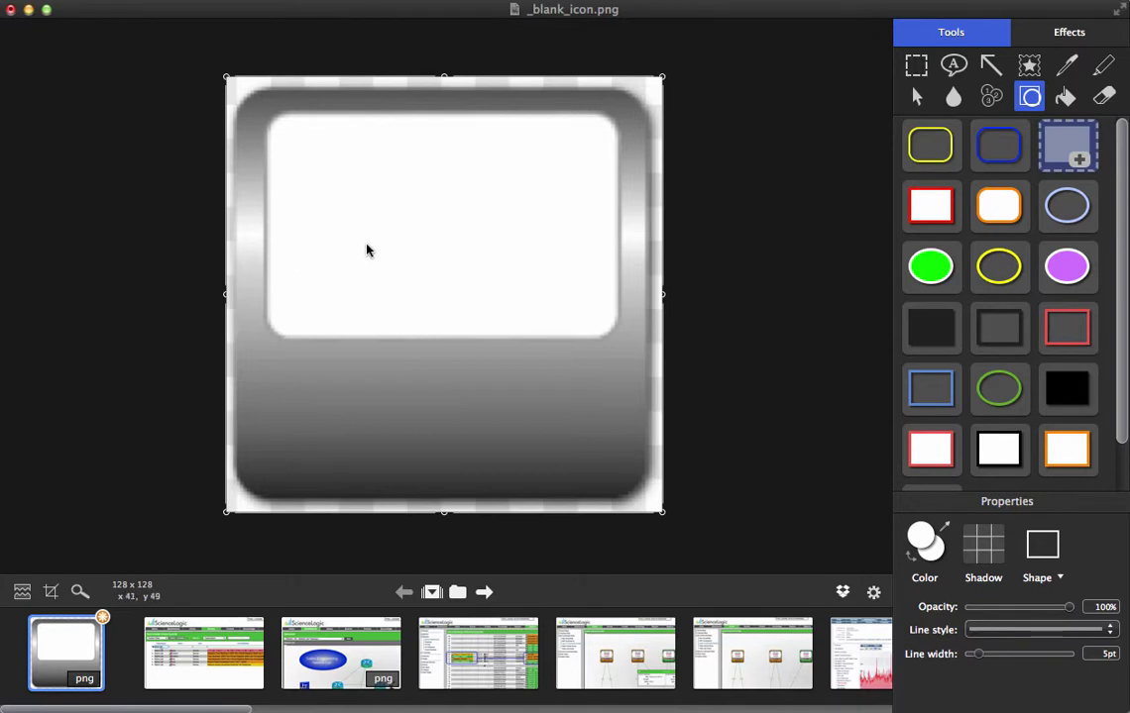
# Open Arbor_black_logo_4.jpg in Snagit Editor via File > Open
pyautogui.click(30, 0)
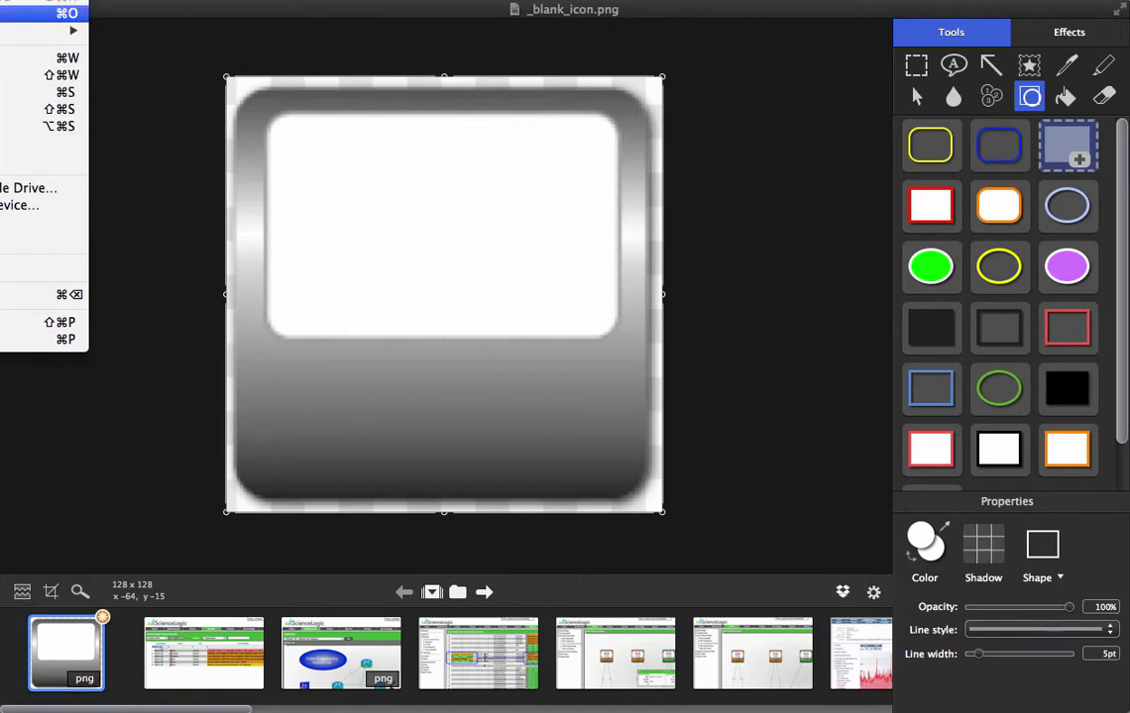
pyautogui.click(2, 12)
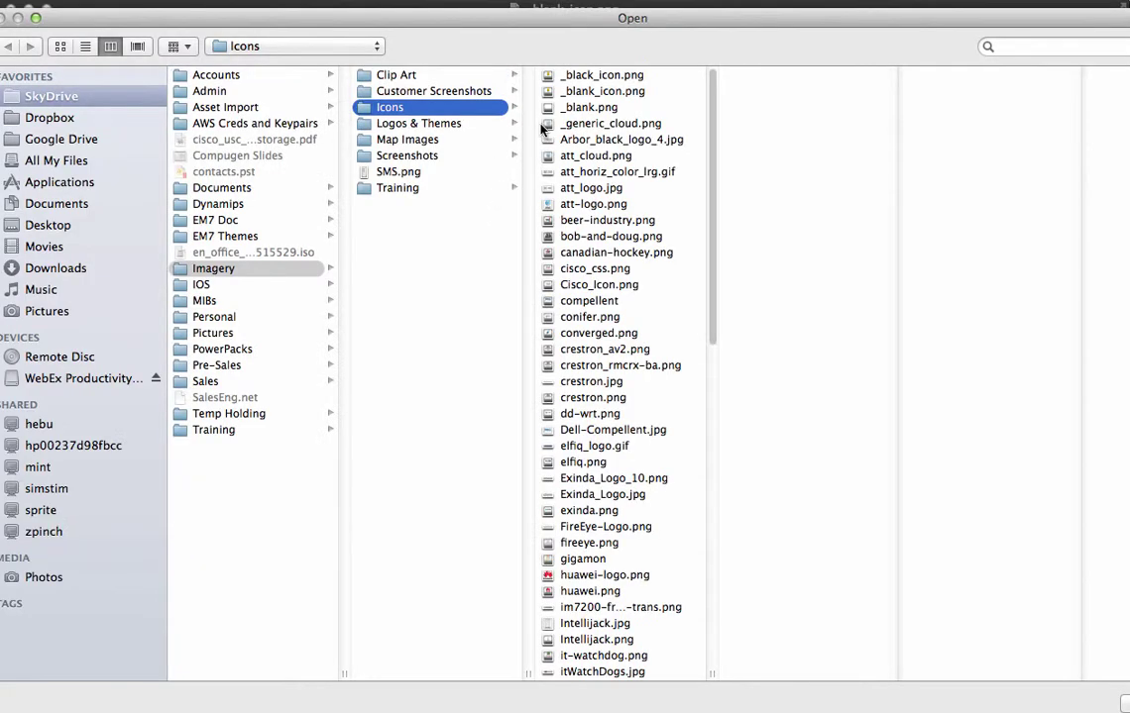
pyautogui.doubleClick(551, 145)
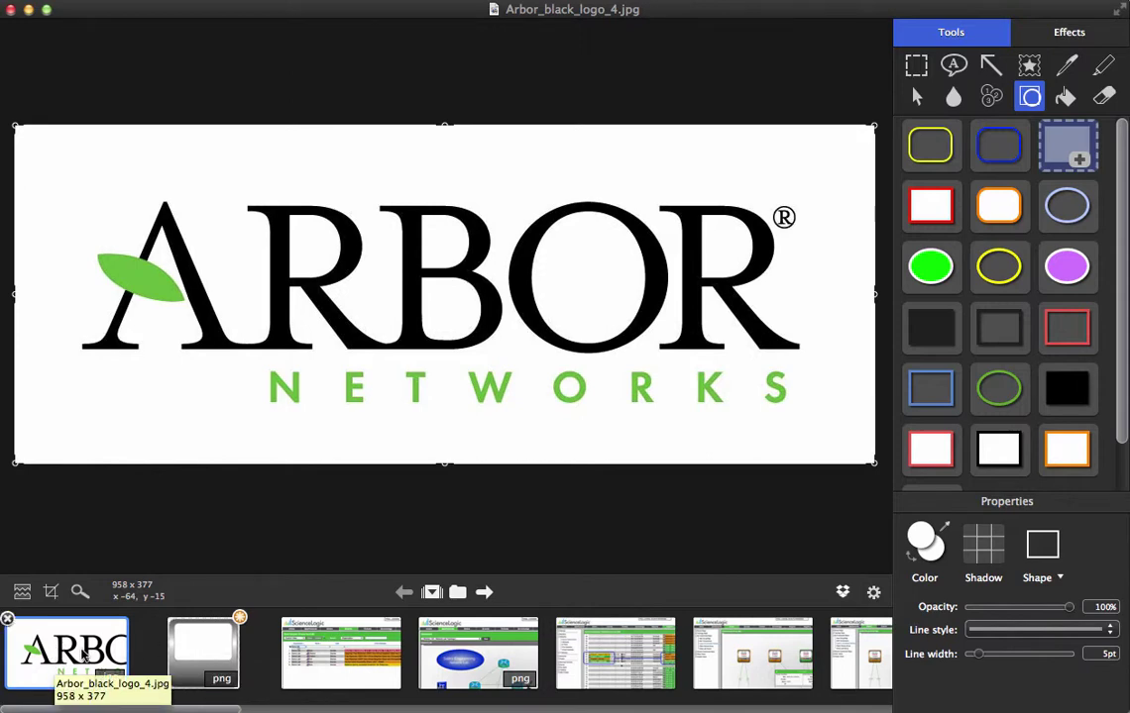
# Resize the Arbor logo to 20% width, 192 × 76 pixels
pyautogui.press('Right')
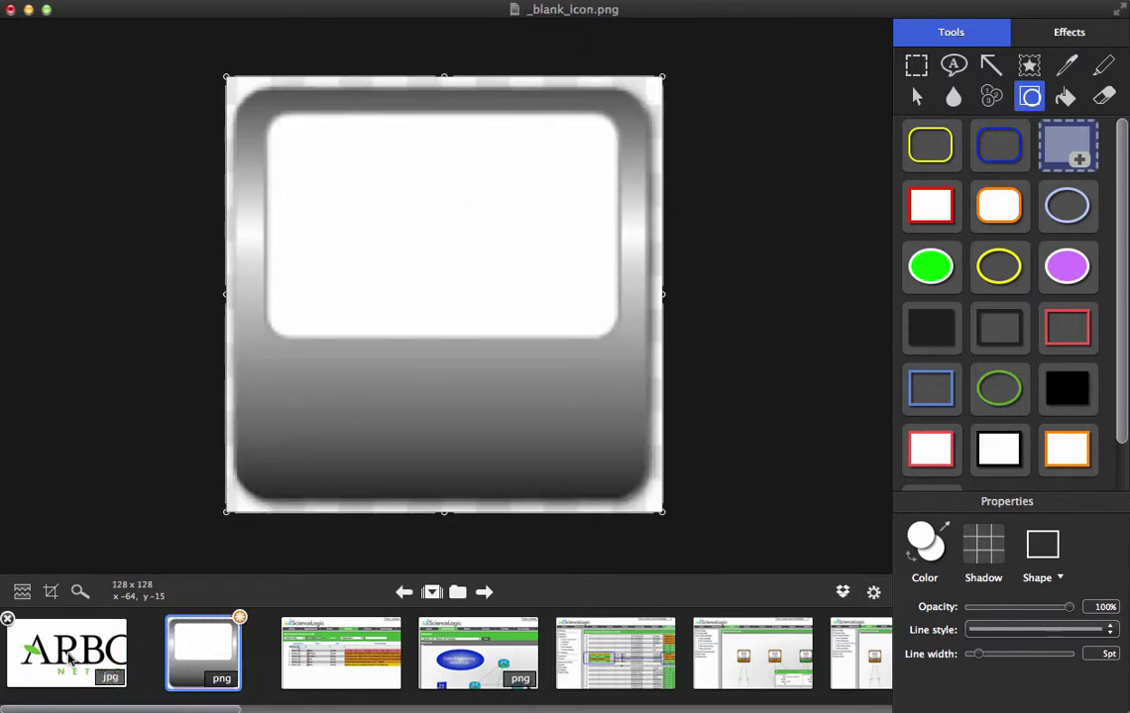
pyautogui.click(70, 659)
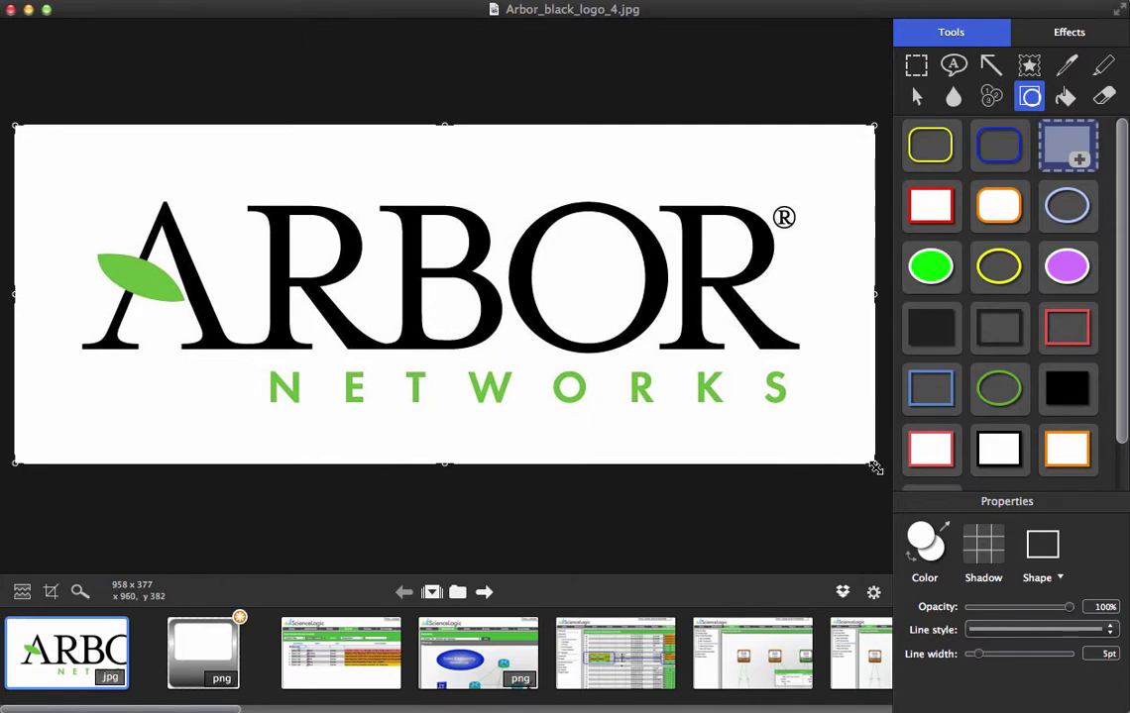
pyautogui.moveTo(874, 466)
pyautogui.mouseDown()
pyautogui.moveTo(465, 325)
pyautogui.moveTo(547, 384)
pyautogui.mouseUp()
pyautogui.press('super+z')
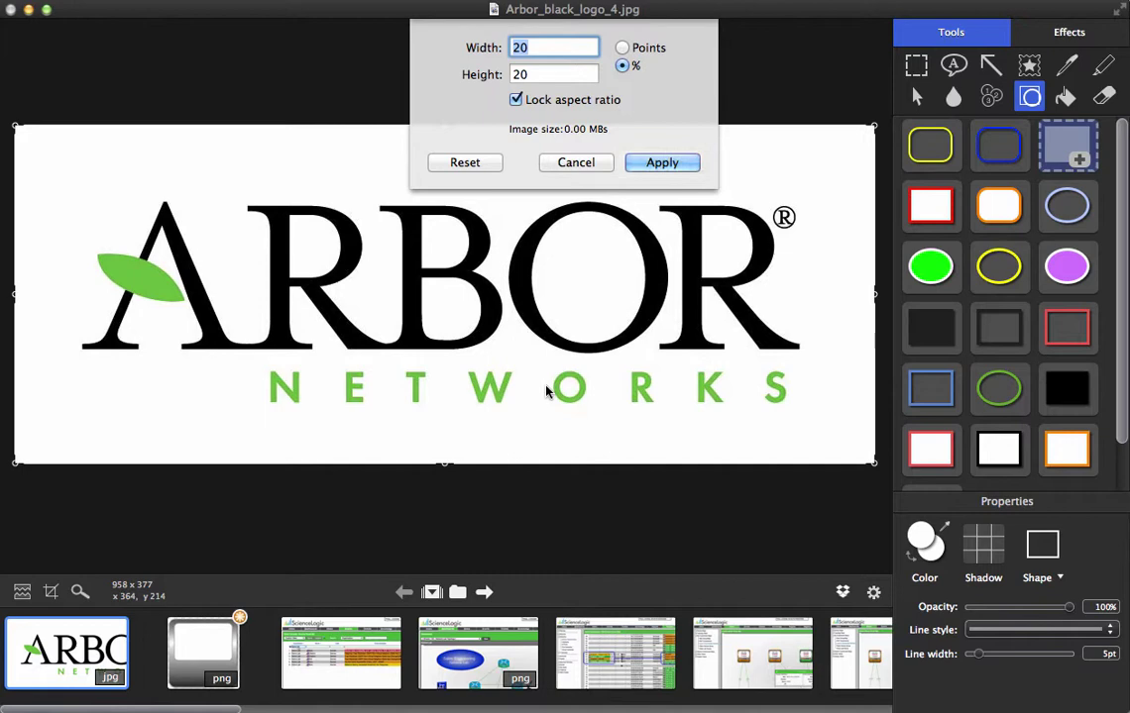
pyautogui.press('Return')
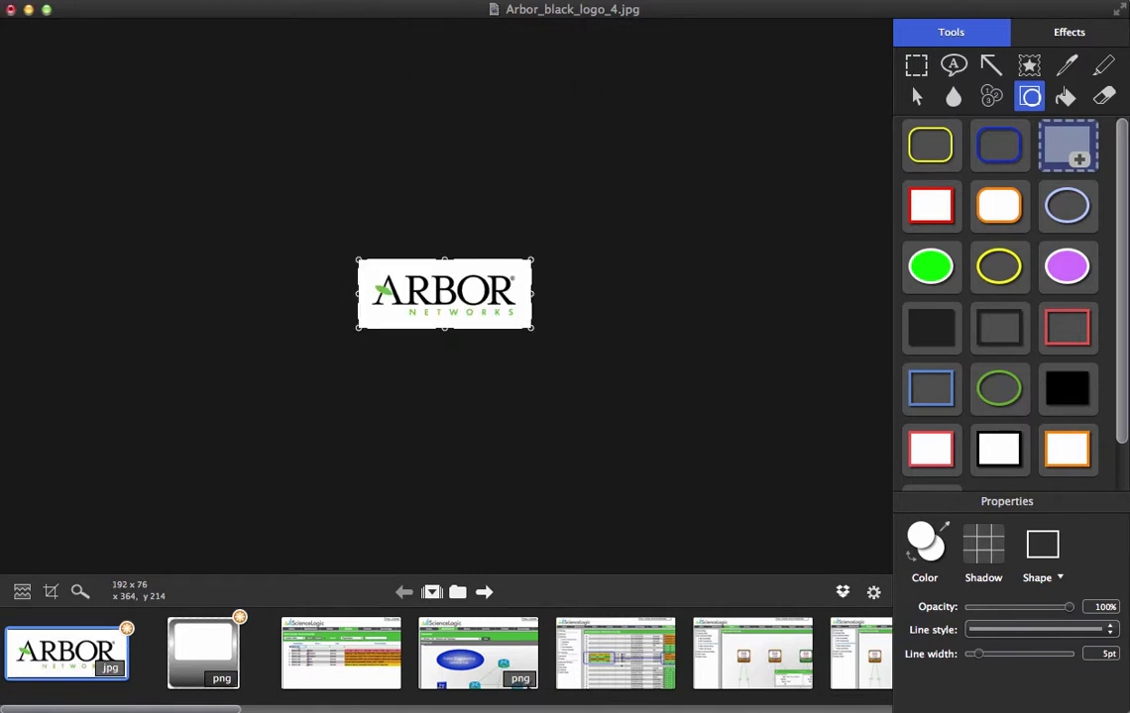
pyautogui.click(219, 651)
# Paste the resized Arbor logo onto the blank icon and shrink it toward the white panel
pyautogui.press('super+v')
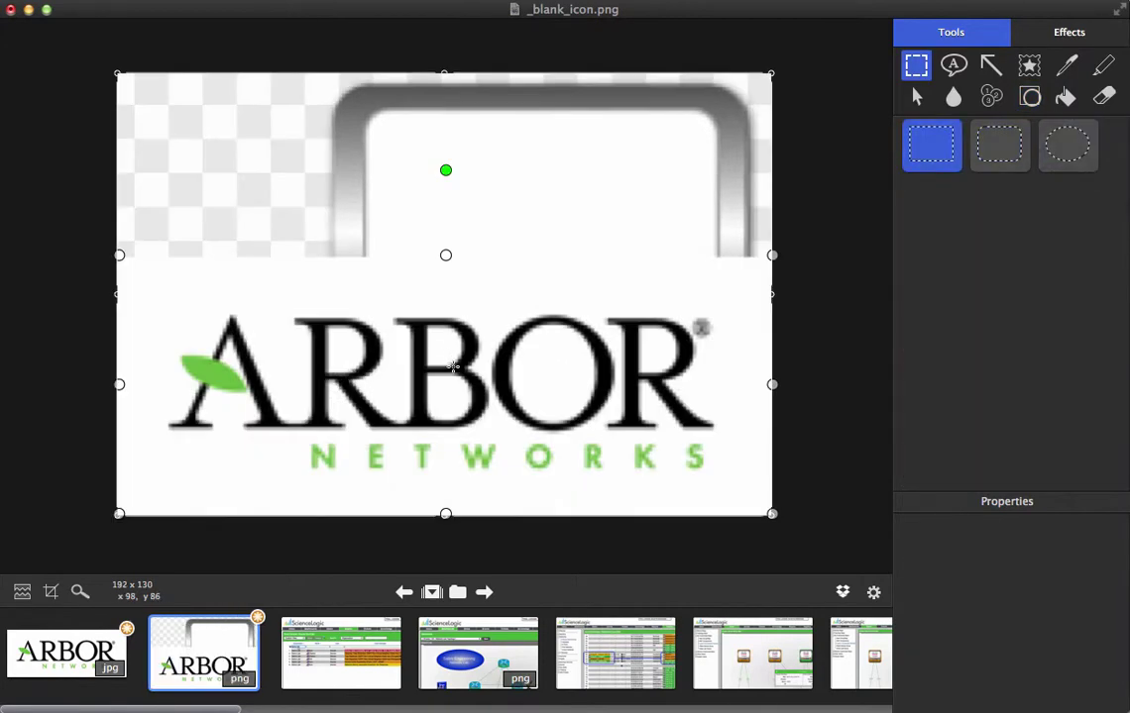
pyautogui.moveTo(453, 367); pyautogui.dragTo(496, 317)
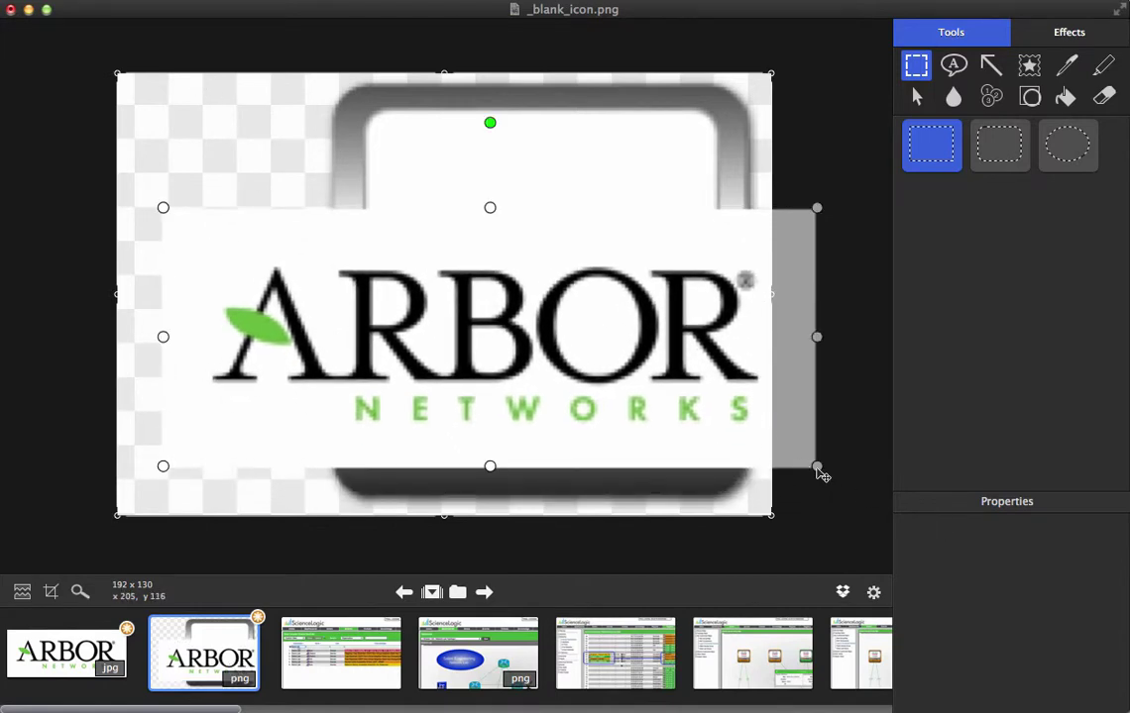
pyautogui.moveTo(819, 469); pyautogui.dragTo(472, 318)
pyautogui.moveTo(331, 287); pyautogui.dragTo(543, 192)
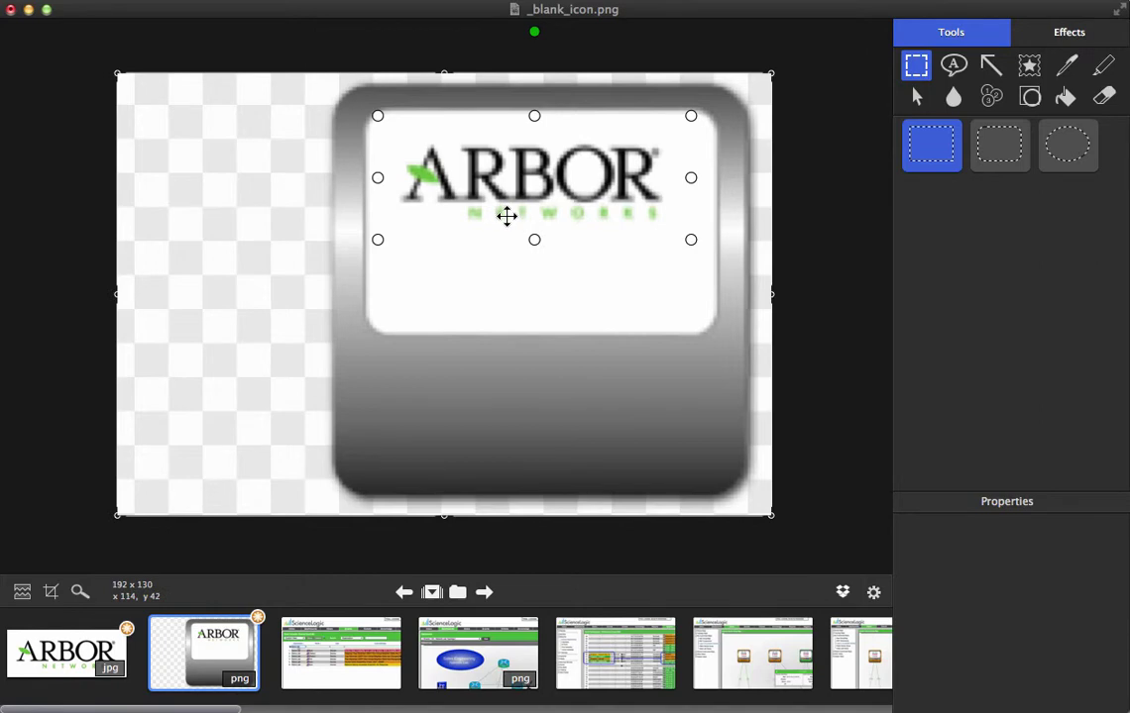
# Undo the logo placement and trim Arbor_black_logo_4.jpg's empty border down to 162 x 48
pyautogui.press('super+z')
pyautogui.press('super+z')
pyautogui.press('super+z')
pyautogui.press('super+z')
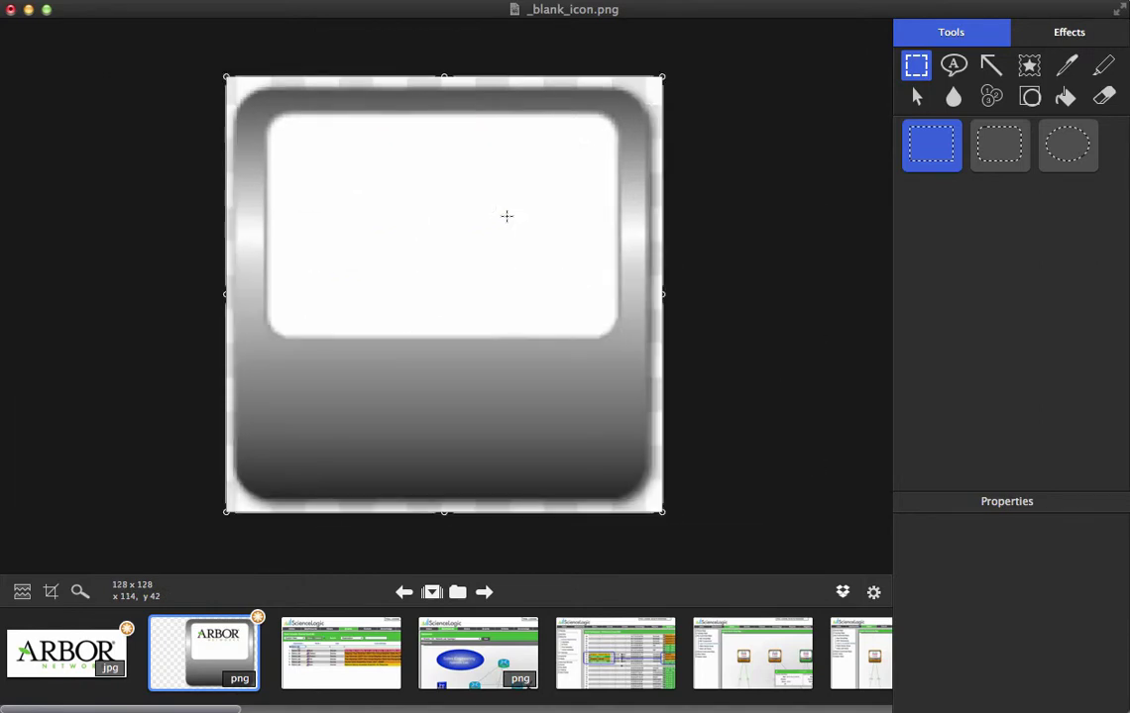
pyautogui.click(60, 656)
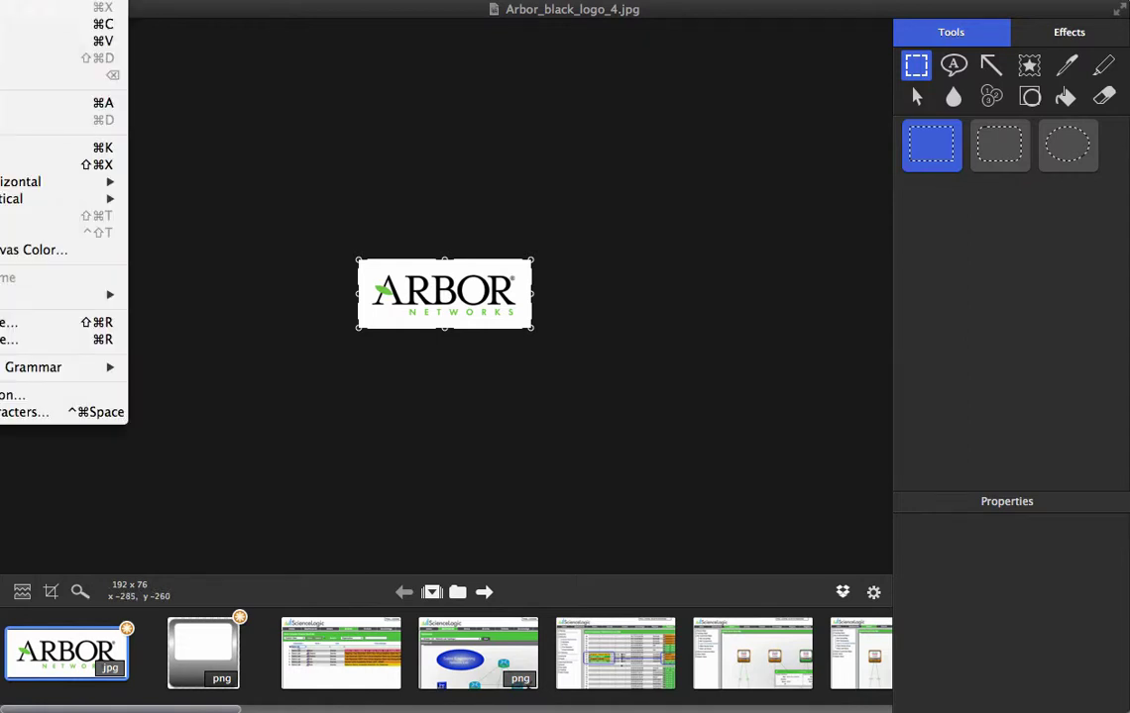
pyautogui.click(59, 161)
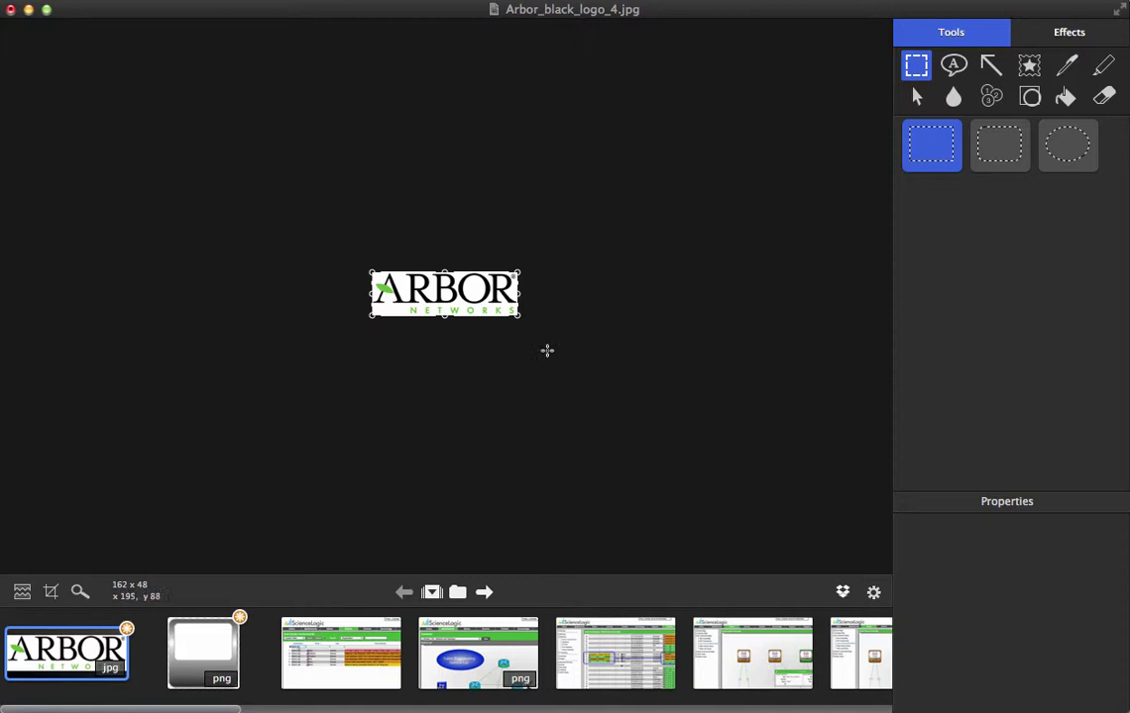
# Paste the trimmed Arbor logo onto _blank_icon.png and shrink it to fit the white panel
pyautogui.click(201, 649)
pyautogui.press('super+v')
pyautogui.moveTo(313, 499); pyautogui.dragTo(376, 245)
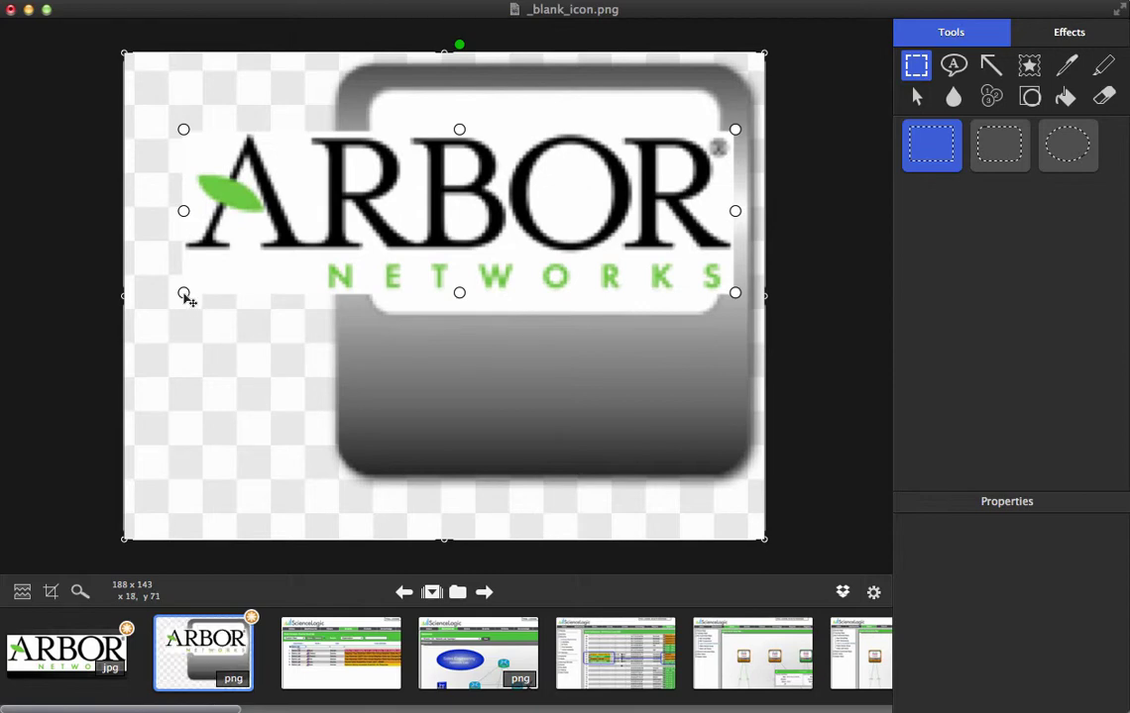
pyautogui.moveTo(183, 295); pyautogui.dragTo(374, 238)
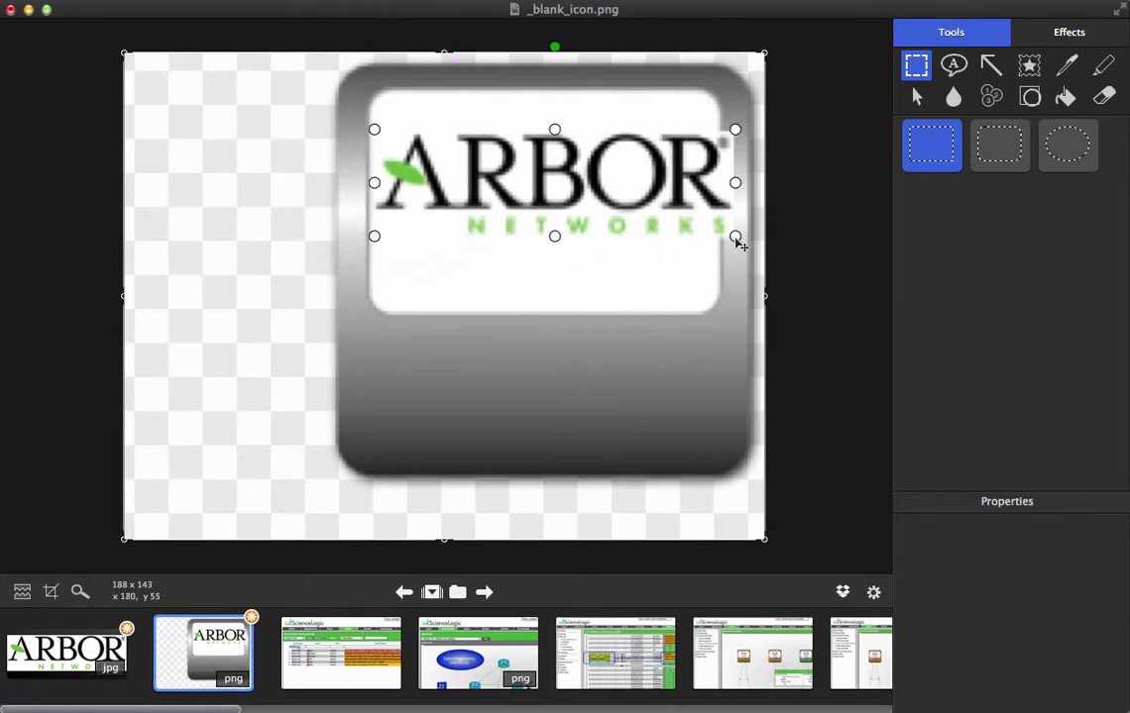
pyautogui.moveTo(734, 239); pyautogui.dragTo(715, 229)
pyautogui.moveTo(570, 192)
pyautogui.mouseDown()
pyautogui.moveTo(570, 176)
pyautogui.moveTo(570, 187)
pyautogui.mouseUp()
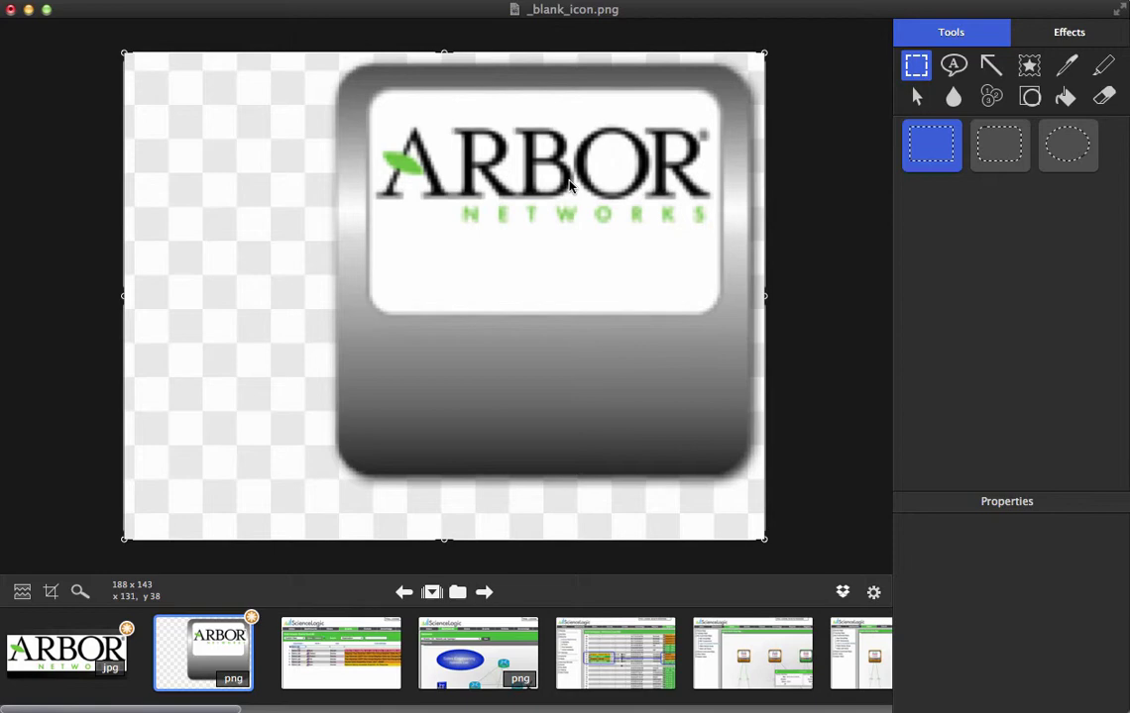
pyautogui.click(570, 186)
pyautogui.click(570, 303)
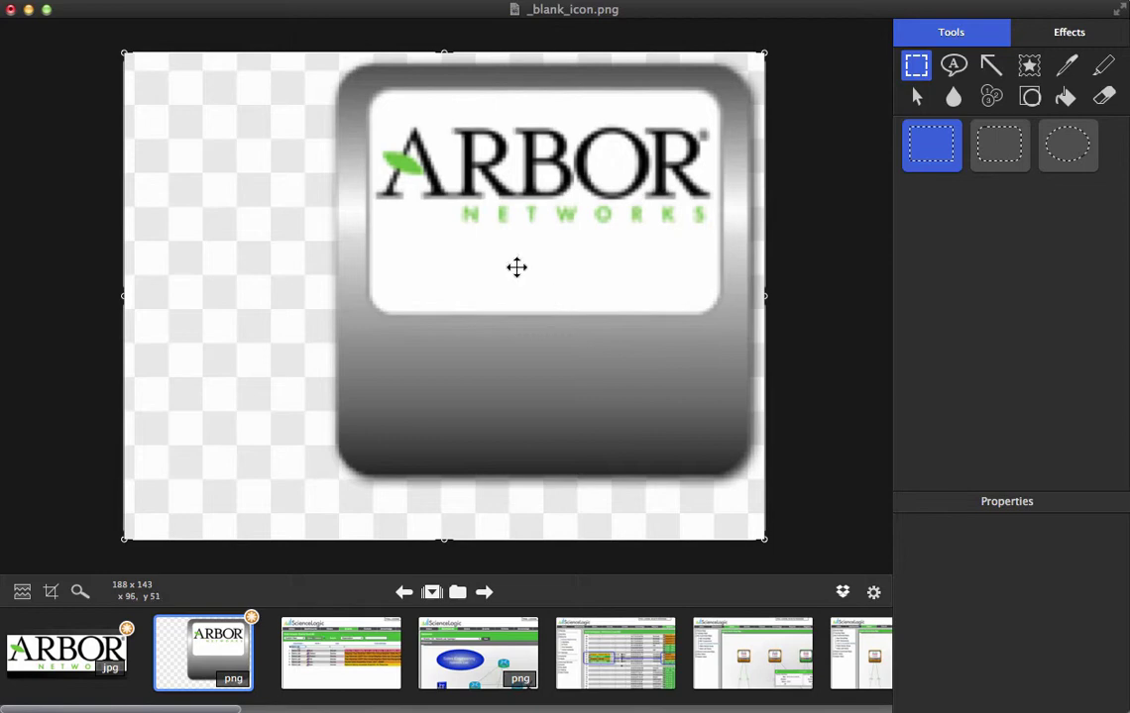
# Trim the icon's transparent margins to 127 x 128 and view it at 100%
pyautogui.click(2, 0)
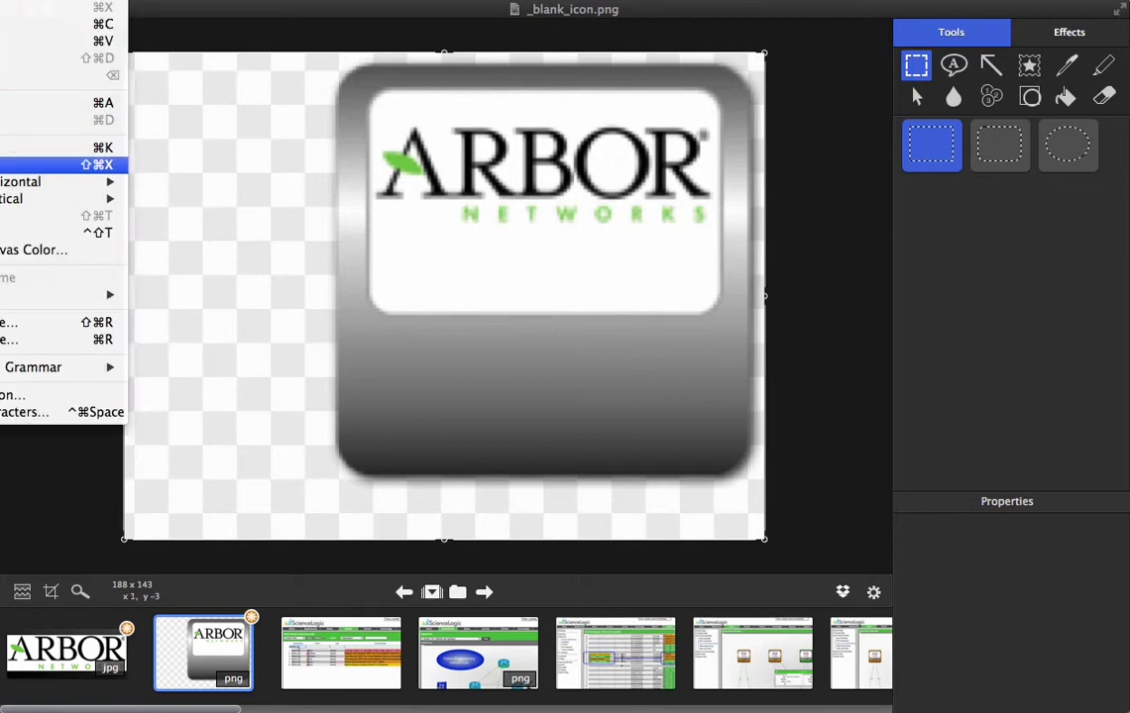
pyautogui.click(5, 165)
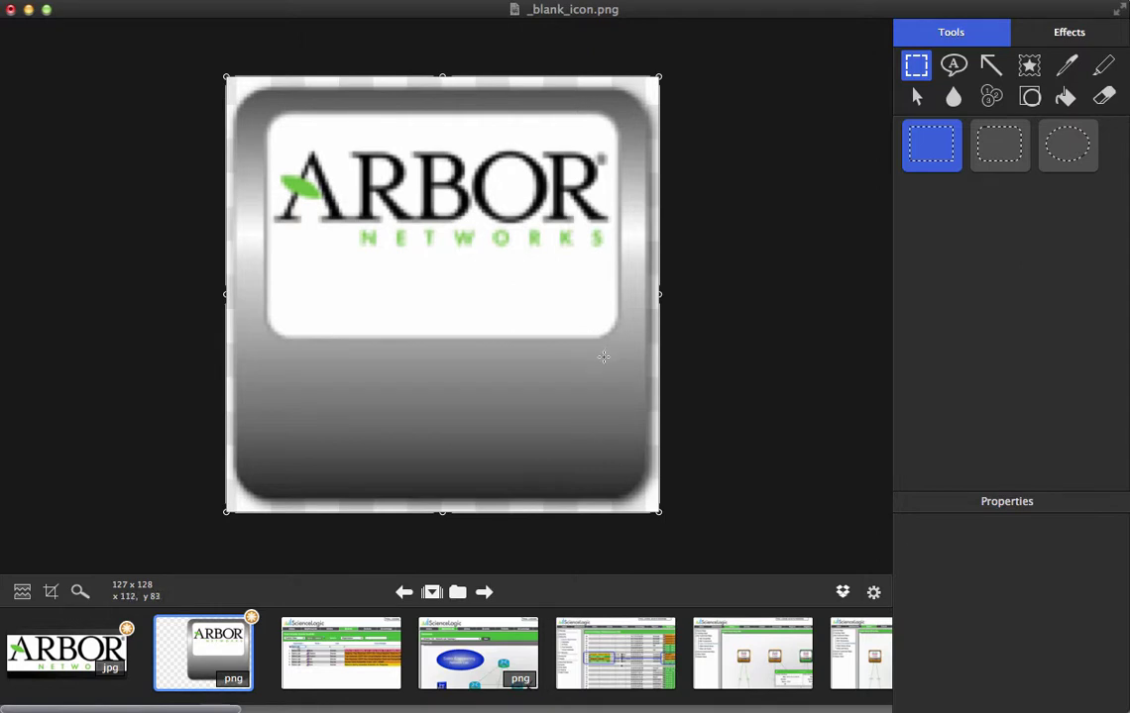
pyautogui.moveTo(147, 598)
pyautogui.moveTo(145, 595); pyautogui.dragTo(134, 599)
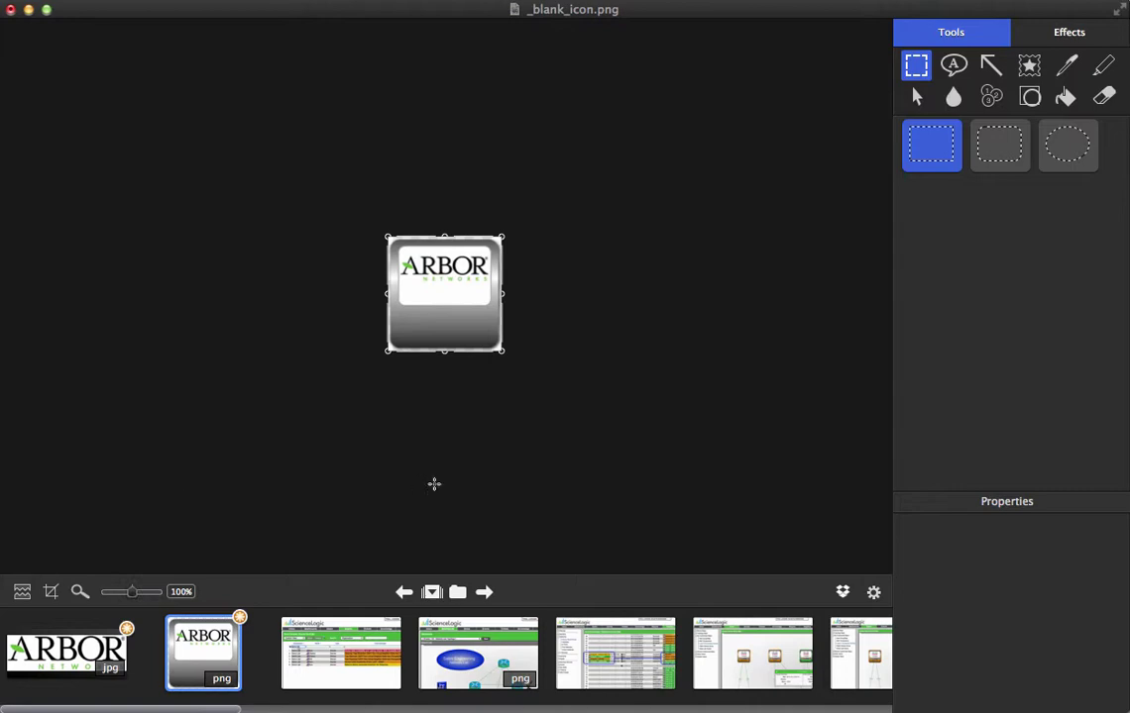
# Save the icon under the new name arbor_networks.png, then bring Chrome to the front
pyautogui.press('super+shift+s')
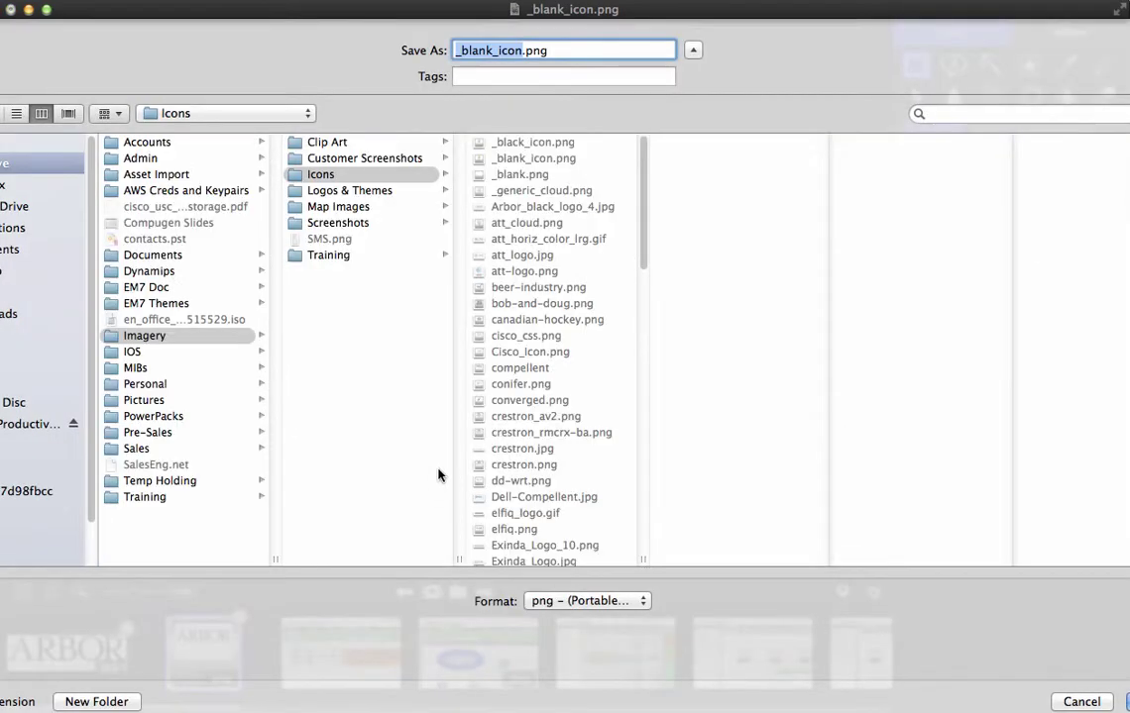
pyautogui.write('arbor_networks')
pyautogui.press('Return')
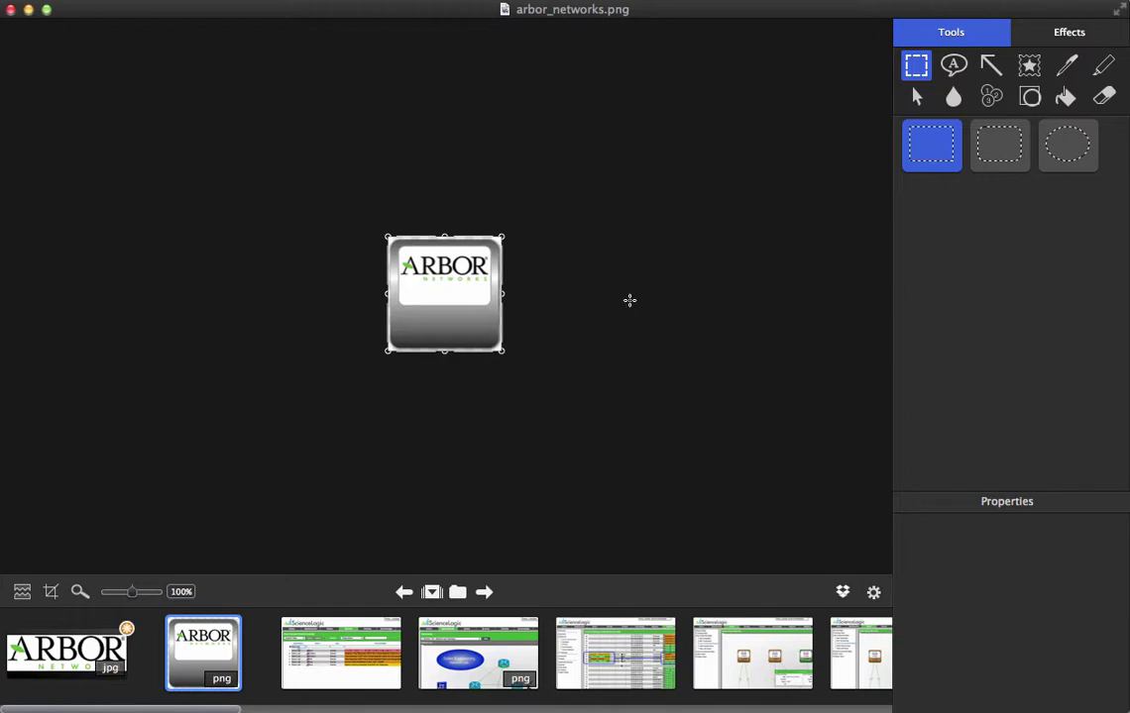
pyautogui.press('cmd+Tab')
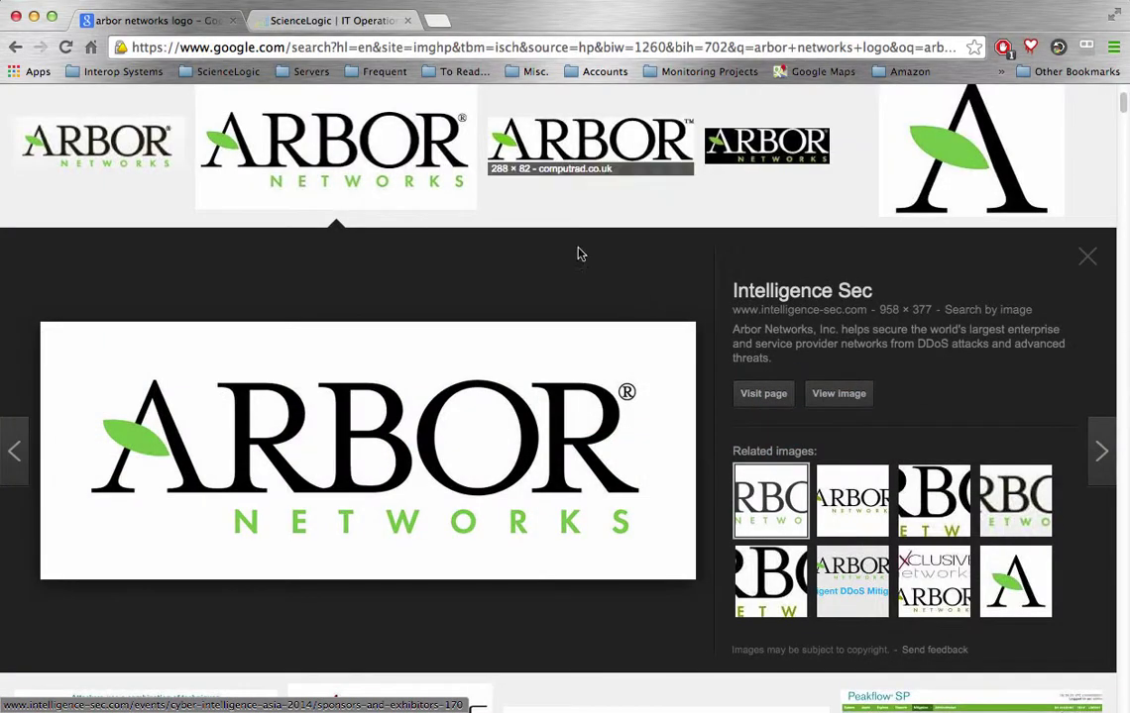
# Import arbor_networks.png via the Device Icon Browser's Import dialog, raising the icon count from 631 to 632
pyautogui.click(302, 29)
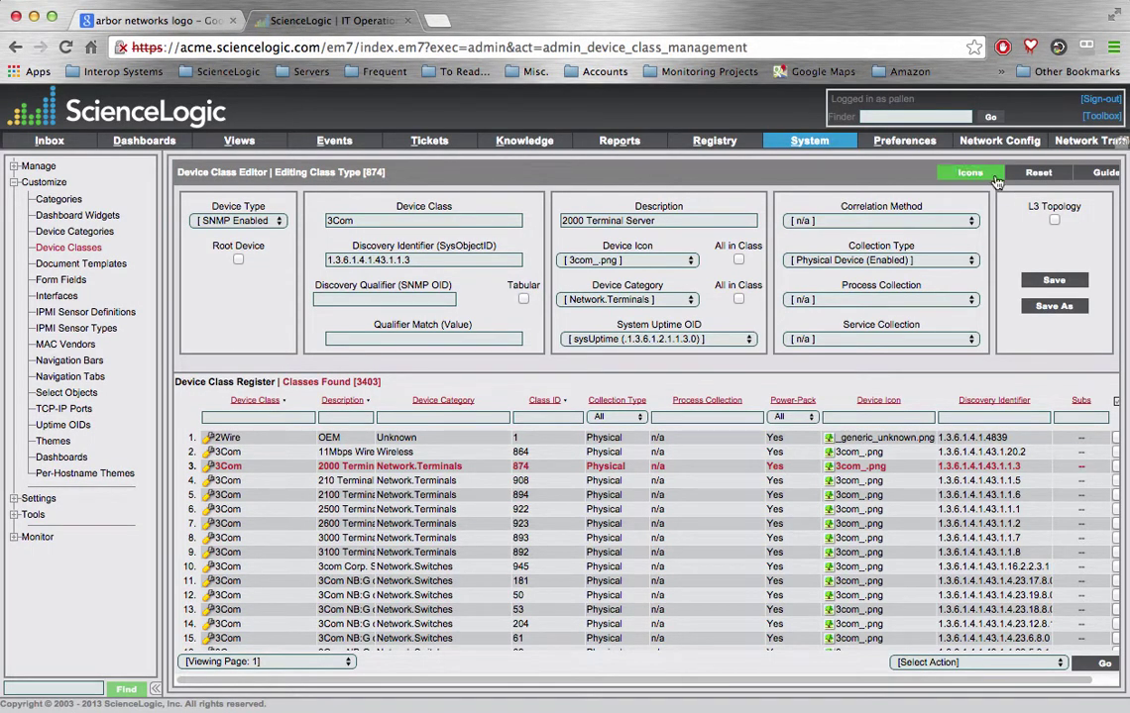
pyautogui.click(939, 175)
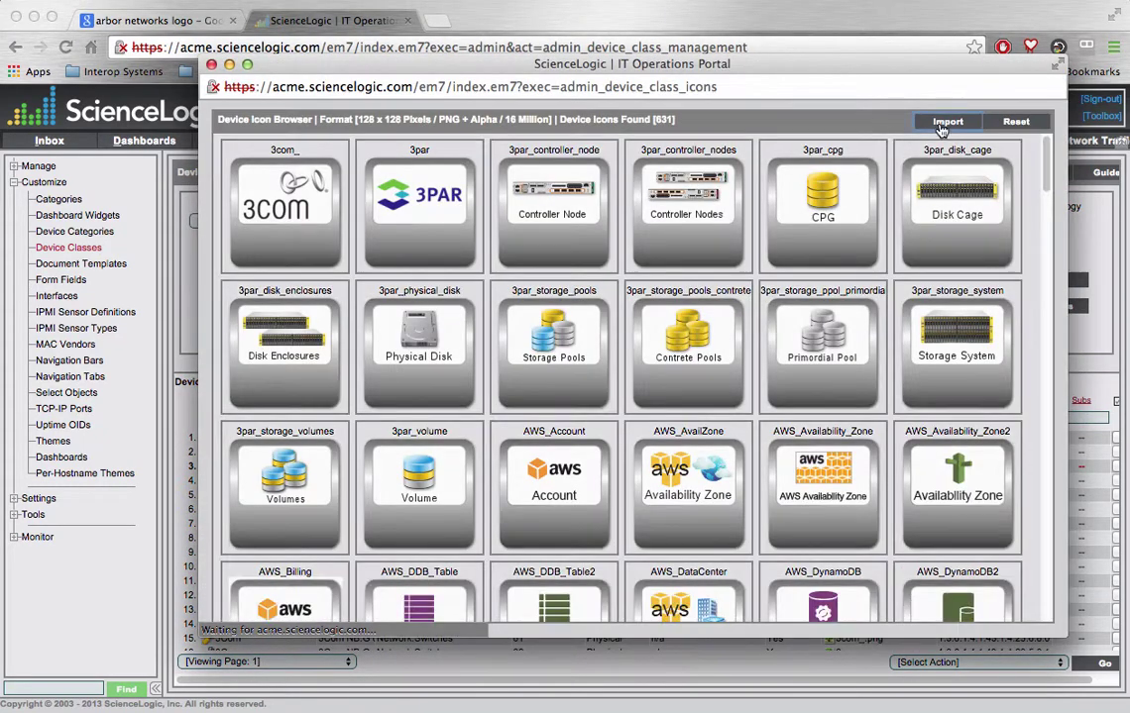
pyautogui.click(943, 123)
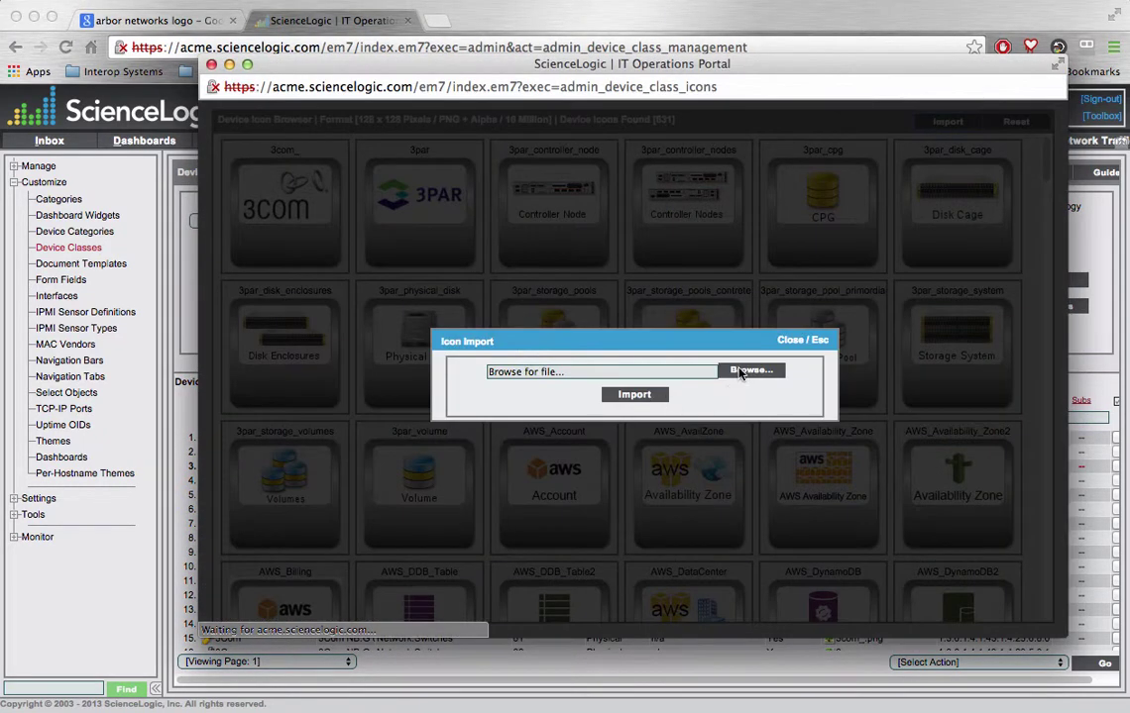
pyautogui.click(753, 371)
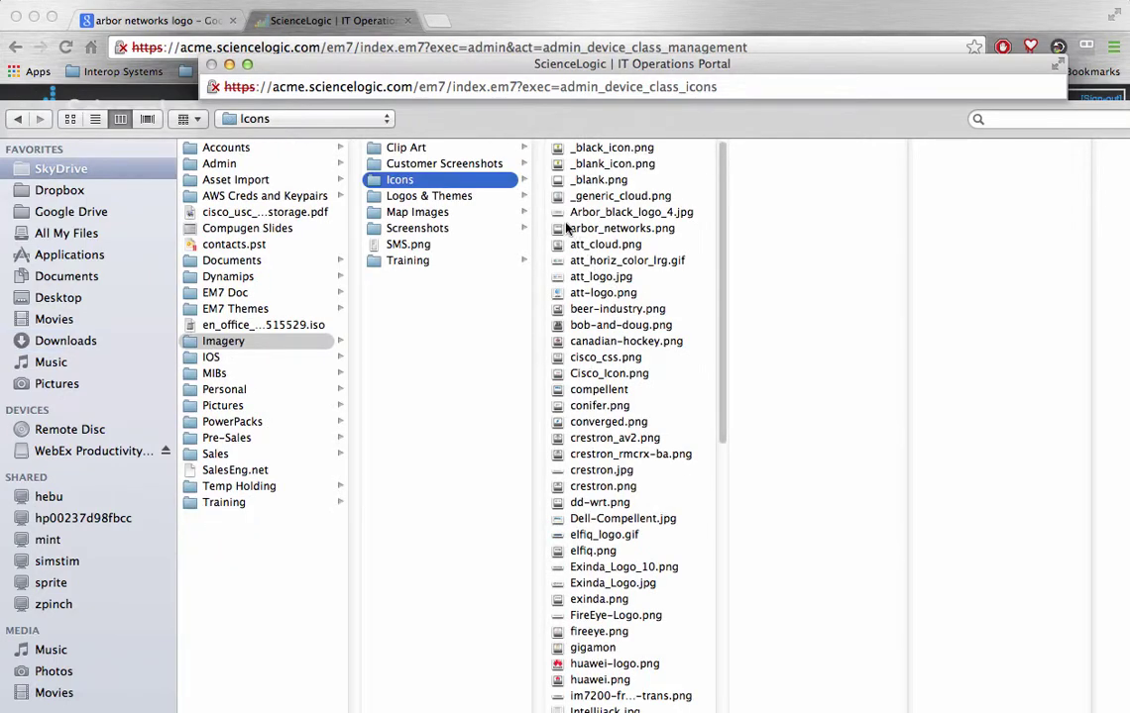
pyautogui.click(570, 227)
pyautogui.doubleClick(572, 227)
pyautogui.click(627, 394)
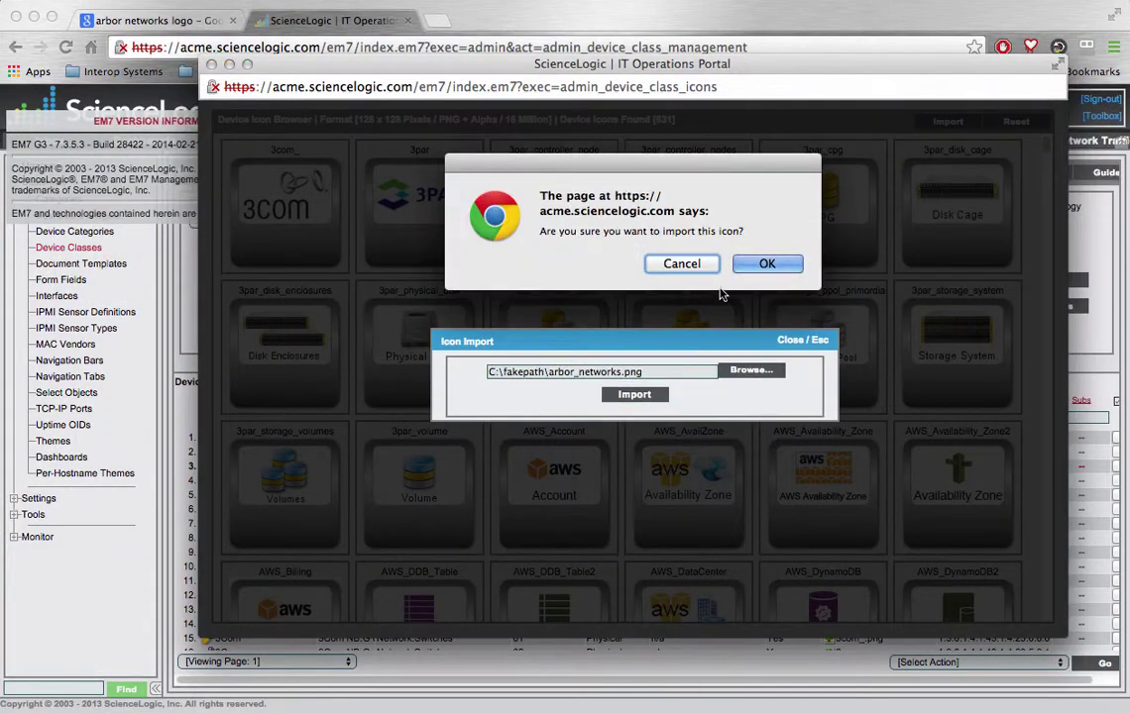
pyautogui.click(778, 263)
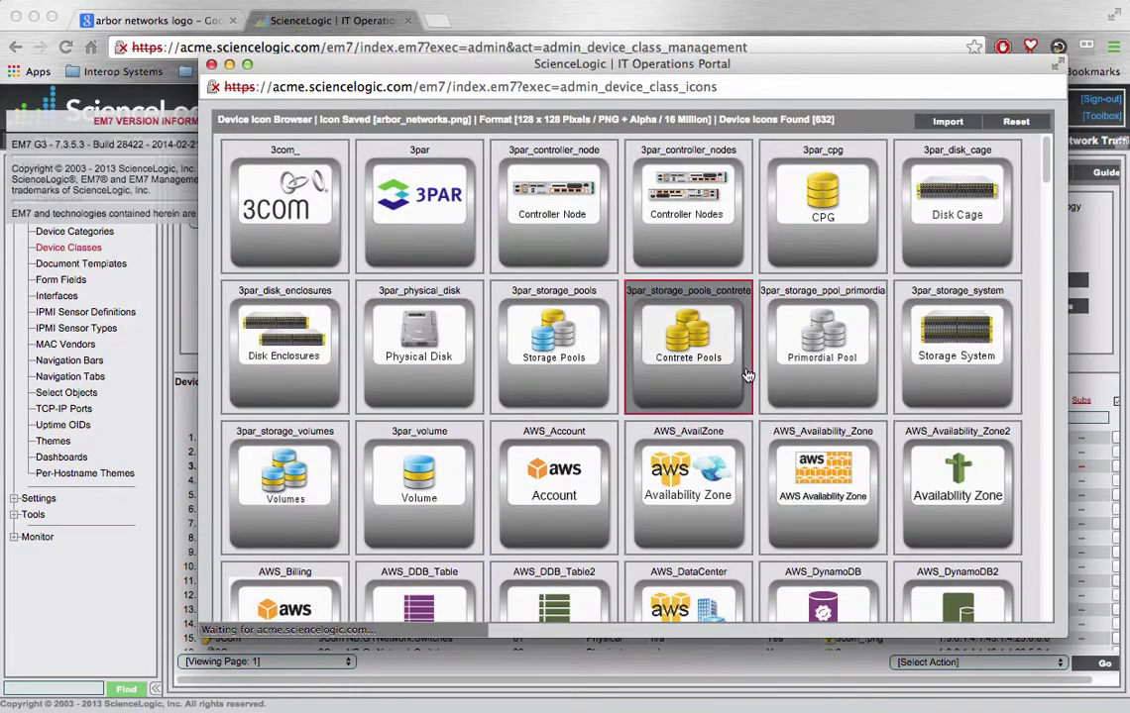
# Scroll the Device Icon Browser down to the new arbor_networks icon, then return to Snagit
pyautogui.scroll(-15, 694, 347)
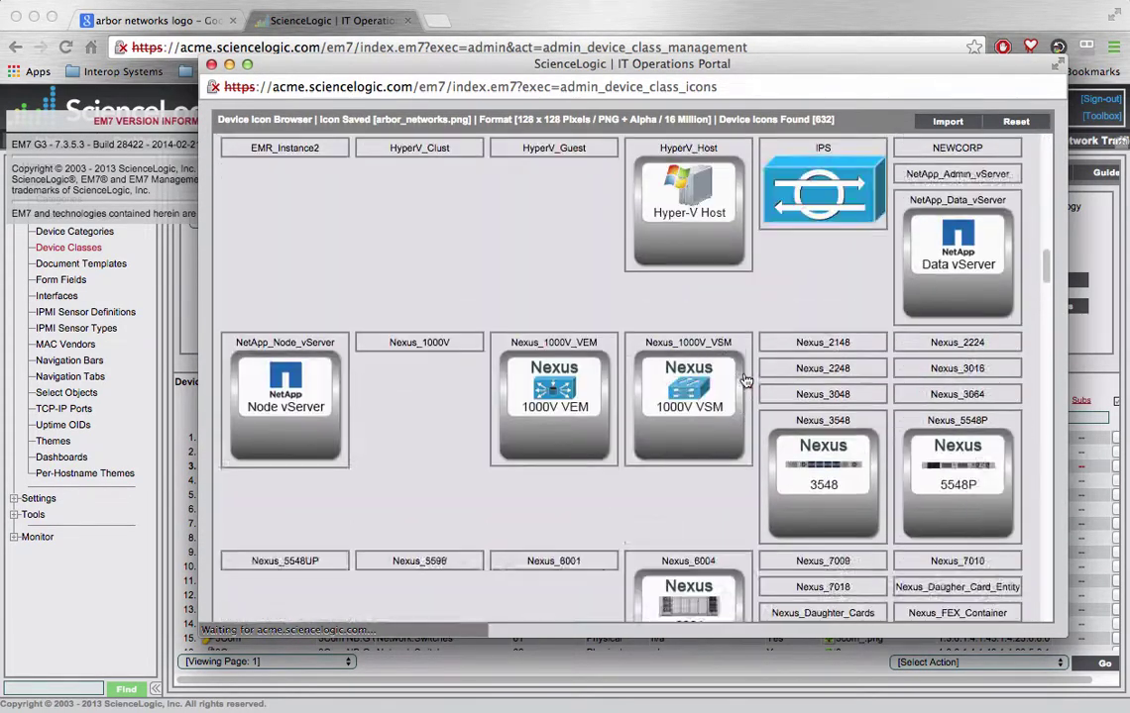
pyautogui.scroll(-5, 743, 380)
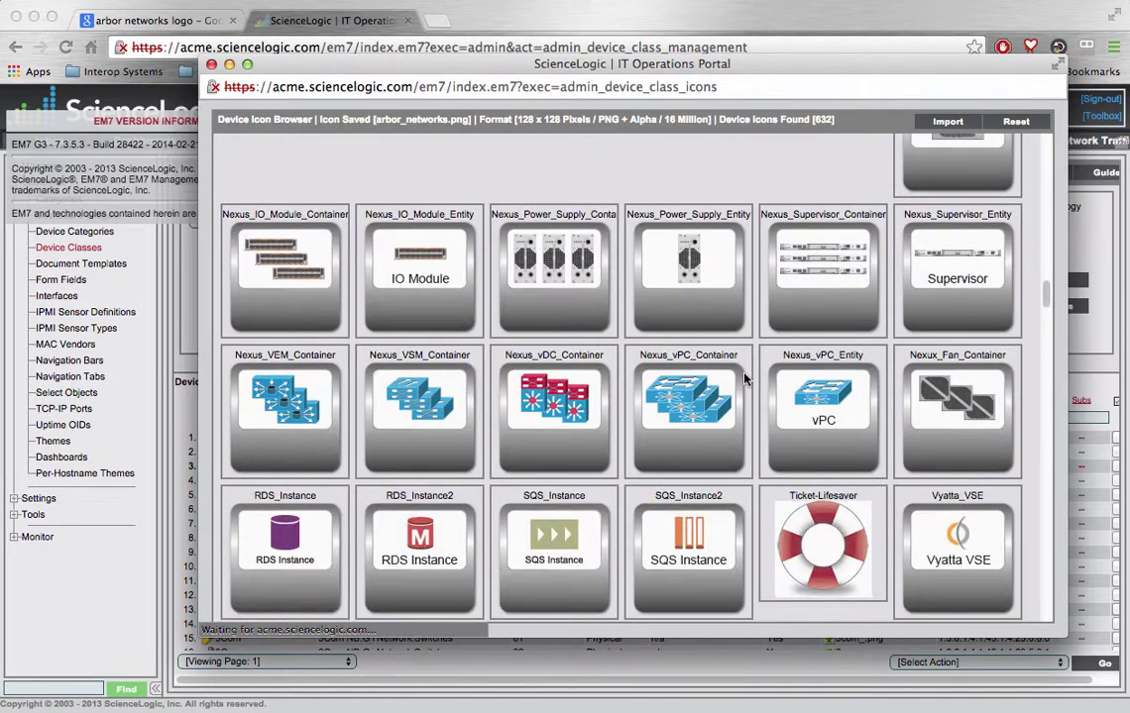
pyautogui.scroll(-10, 743, 380)
pyautogui.scroll(-10, 745, 380)
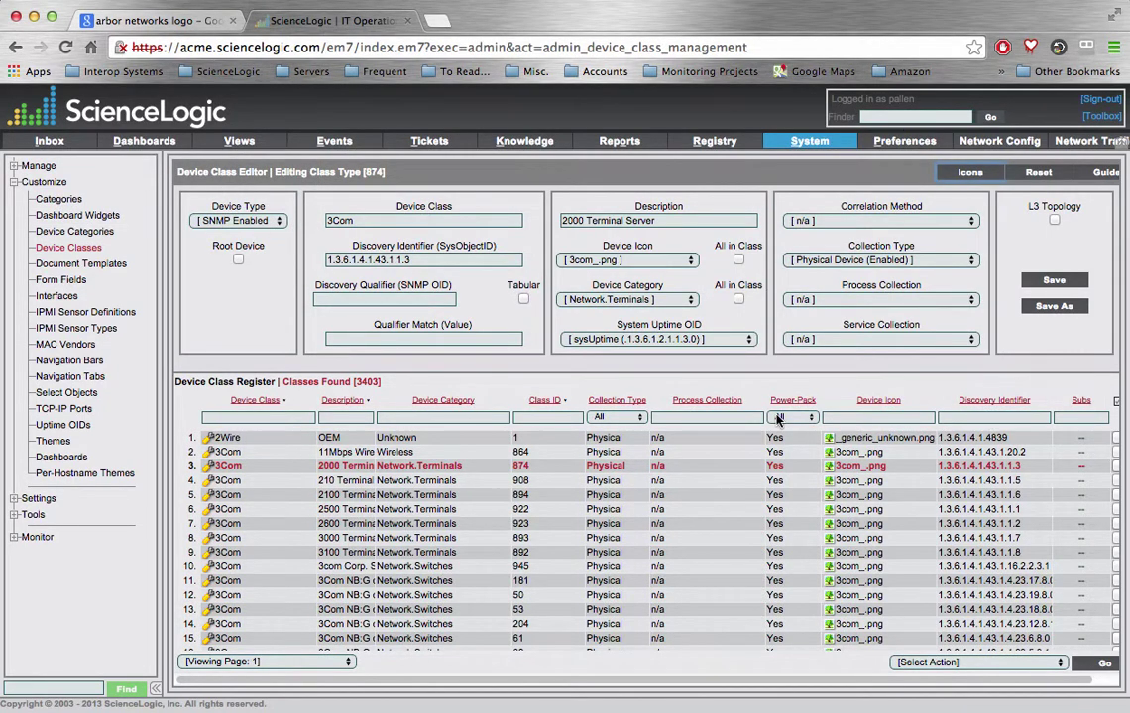
pyautogui.press('super+Tab')
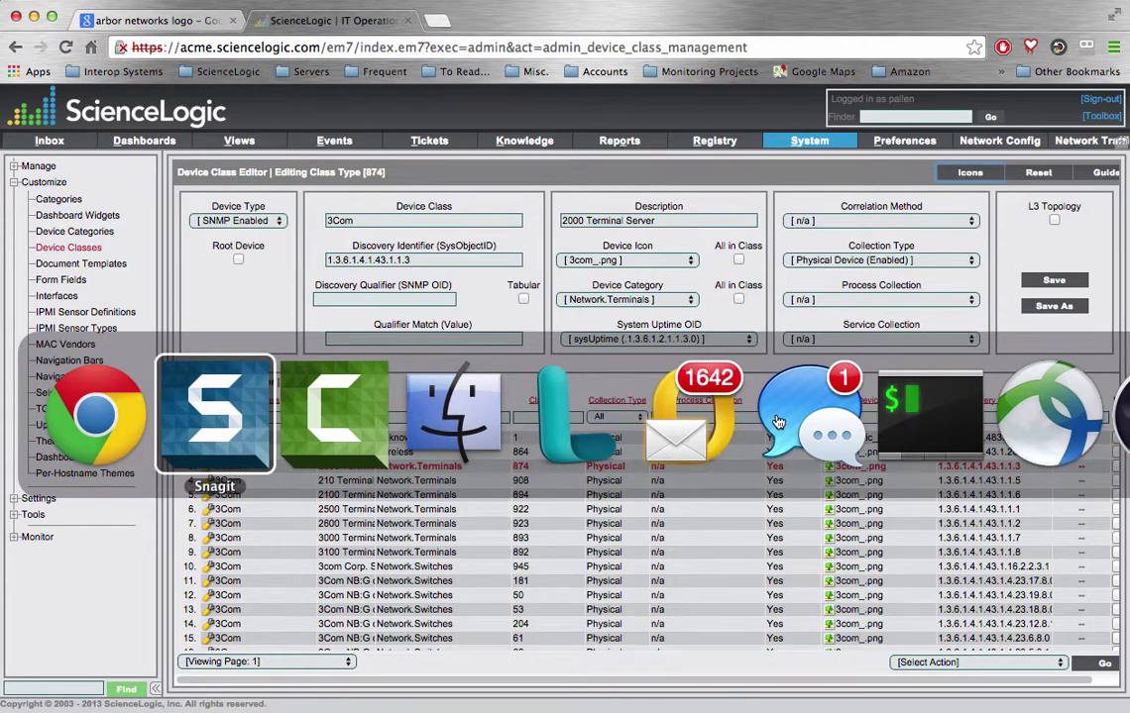